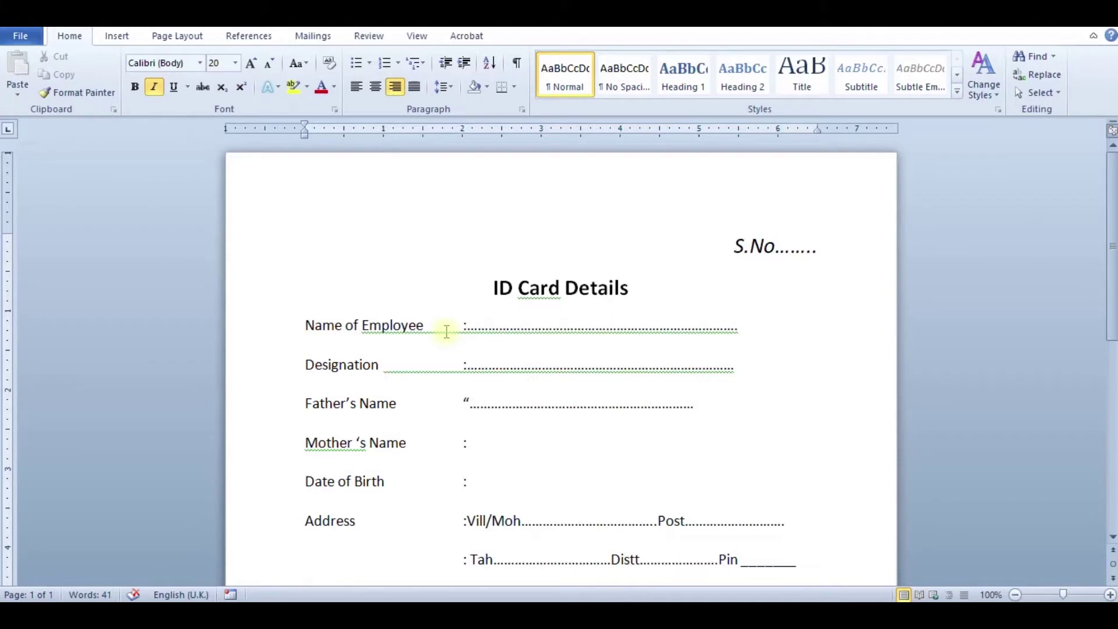
Step: Start a new blank Word document with Ctrl+N
key(ctrl+n)
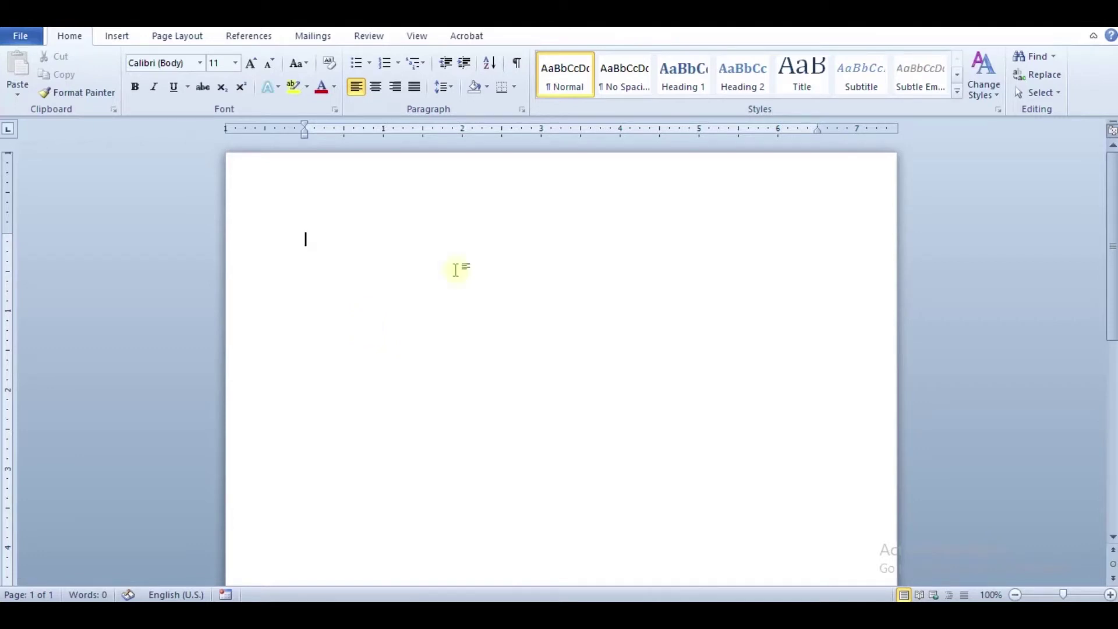
Step: Turn --- into a thin rule and ___ into a thick rule
text(---)
key(Return)
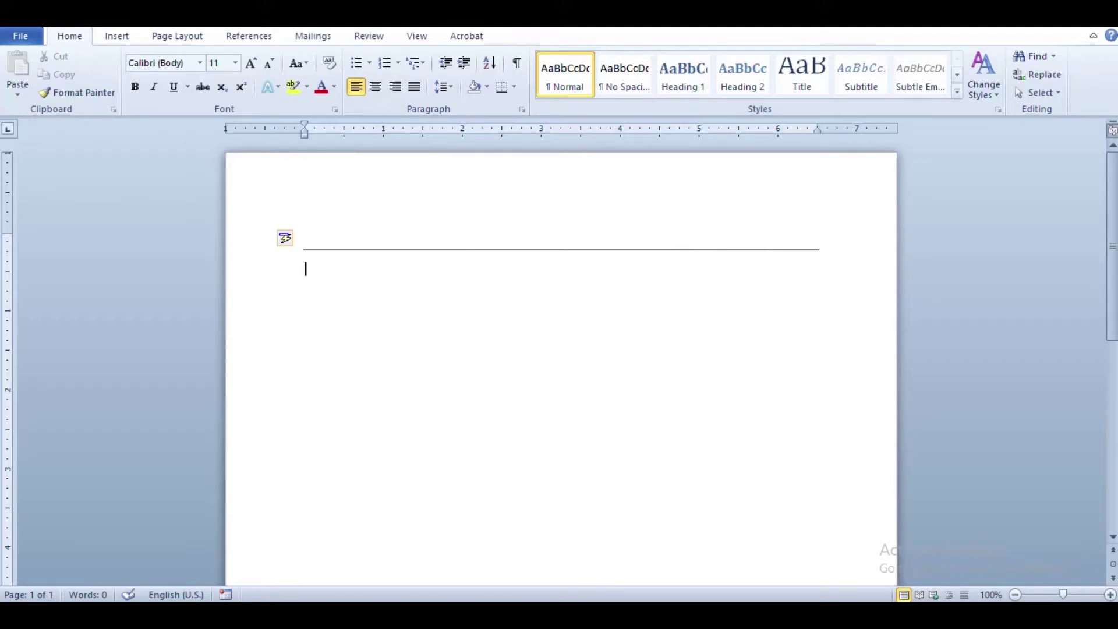
text(_____)
key(Return)
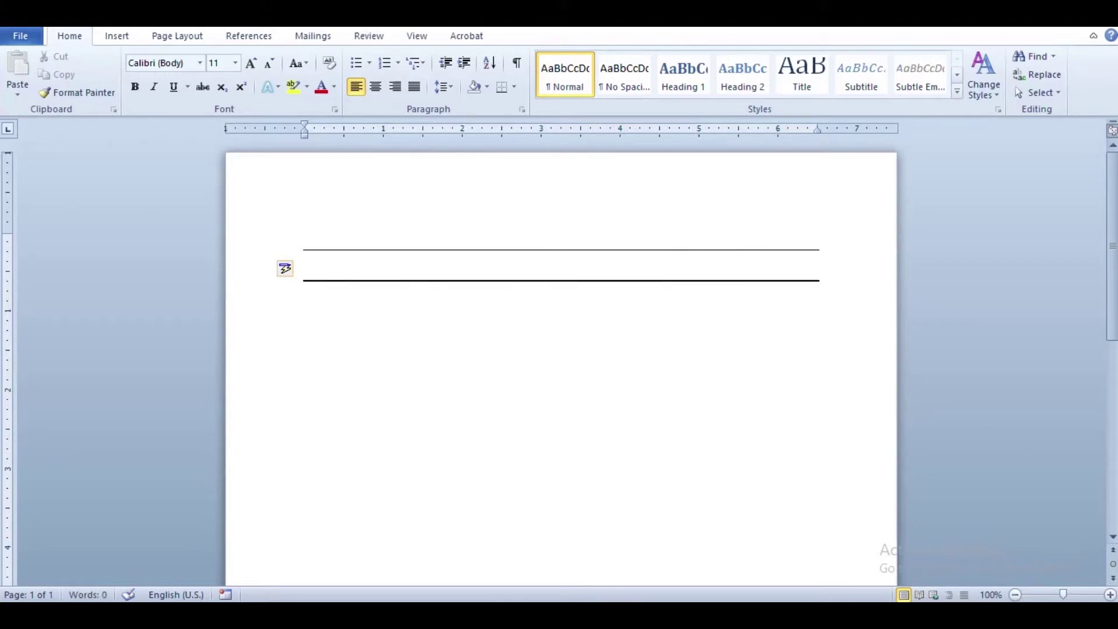
Step: Turn === into a double rule and *** into a dotted rule, then bring up Save As
text(===)
key(Return)
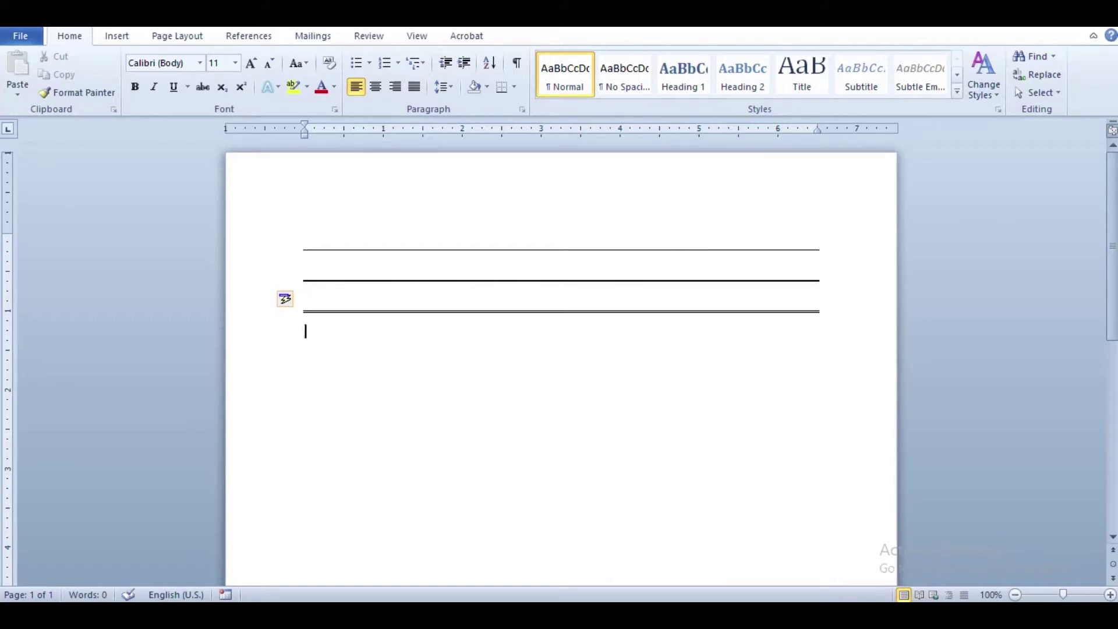
text(***)
key(Return)
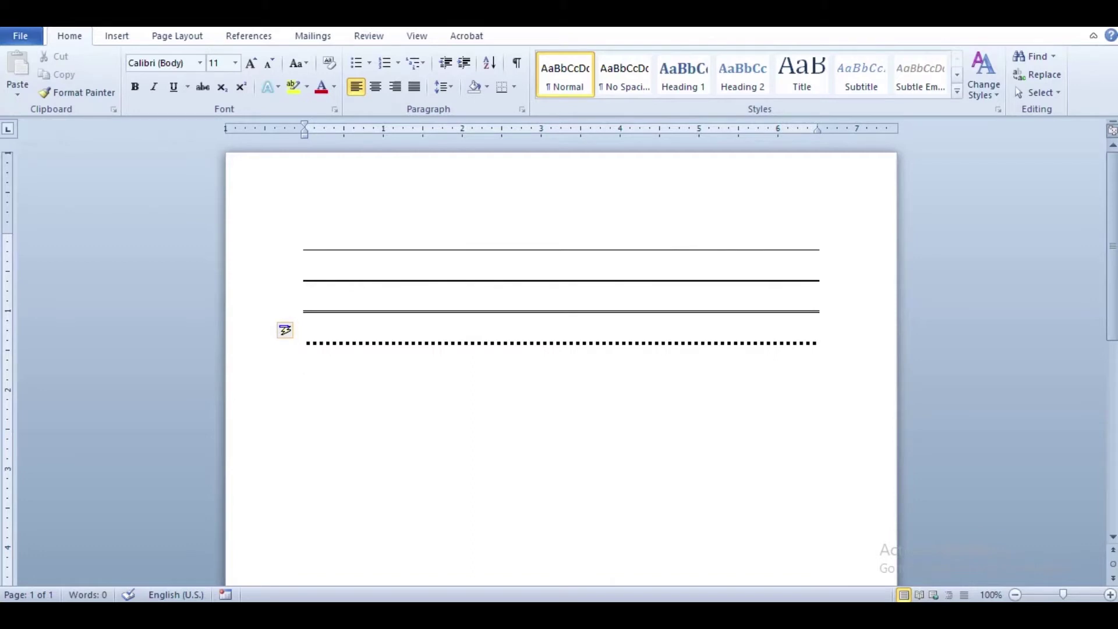
scroll(375, 315, down, 1)
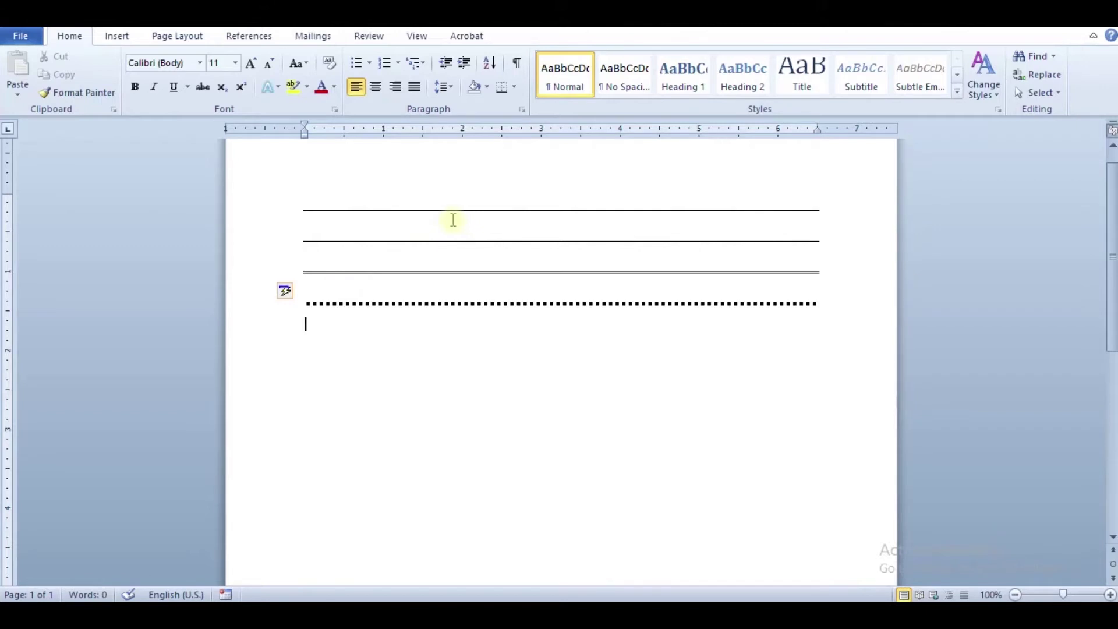
key(ctrl+s)
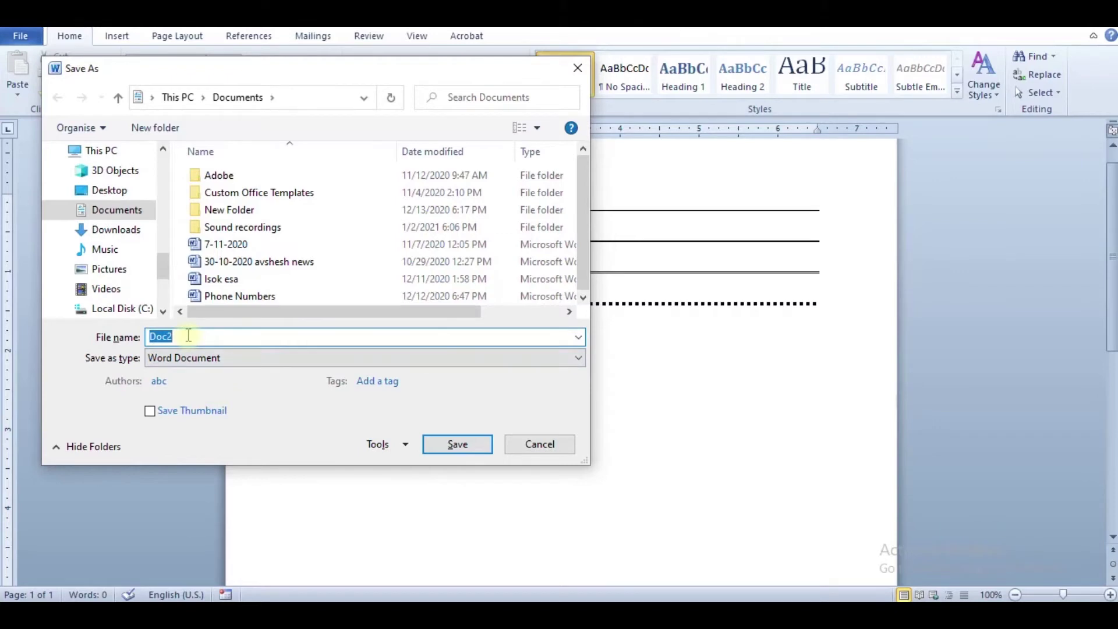
Step: Save the document to the Desktop under a newly typed file name
text(Akshaj)
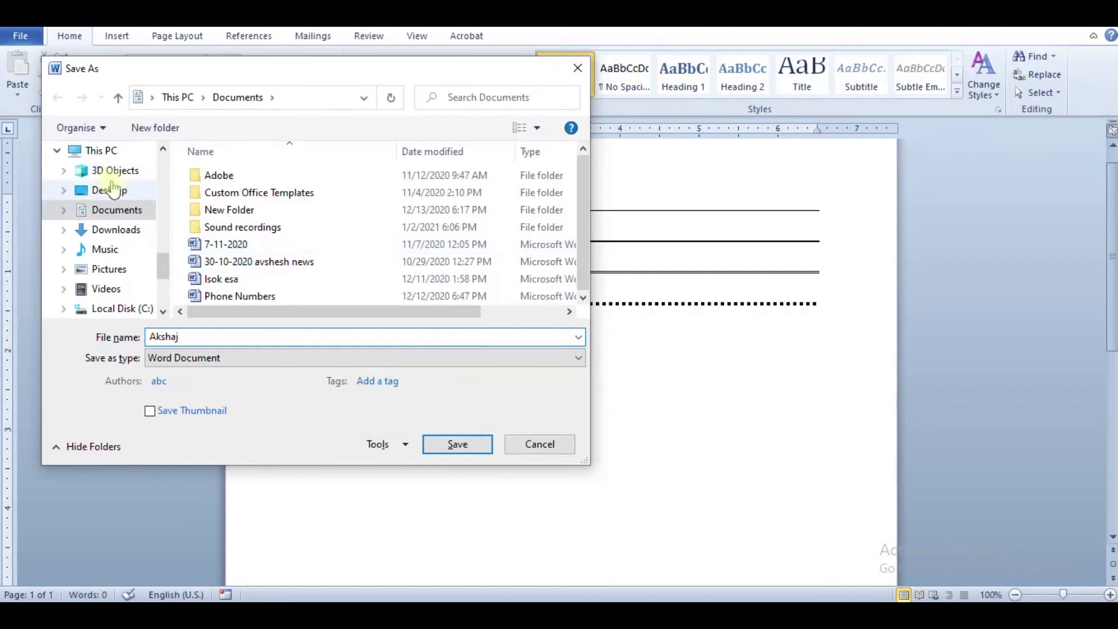
mouse_move(109, 191)
click(117, 192)
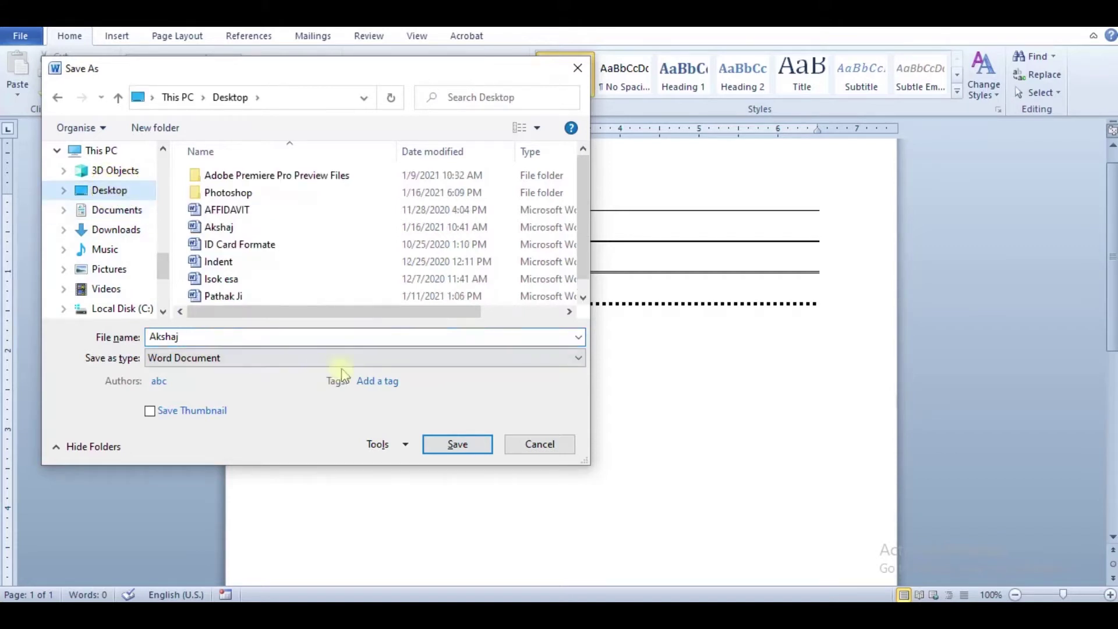
click(458, 446)
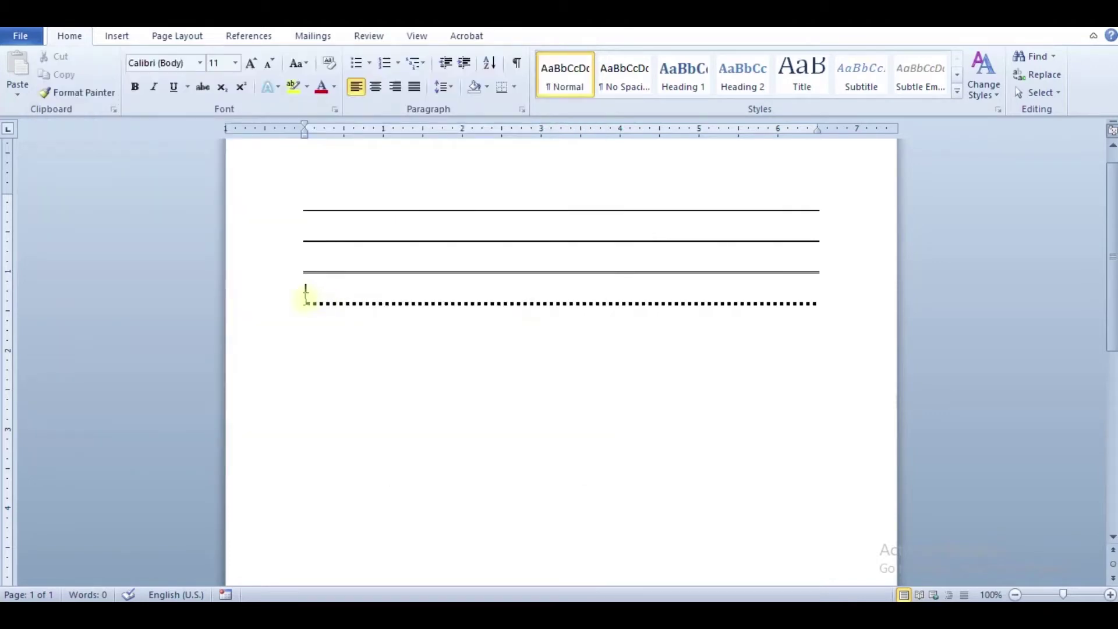
Step: Select and delete all four rules, then bring up the Open dialog
drag(304, 213, 348, 297)
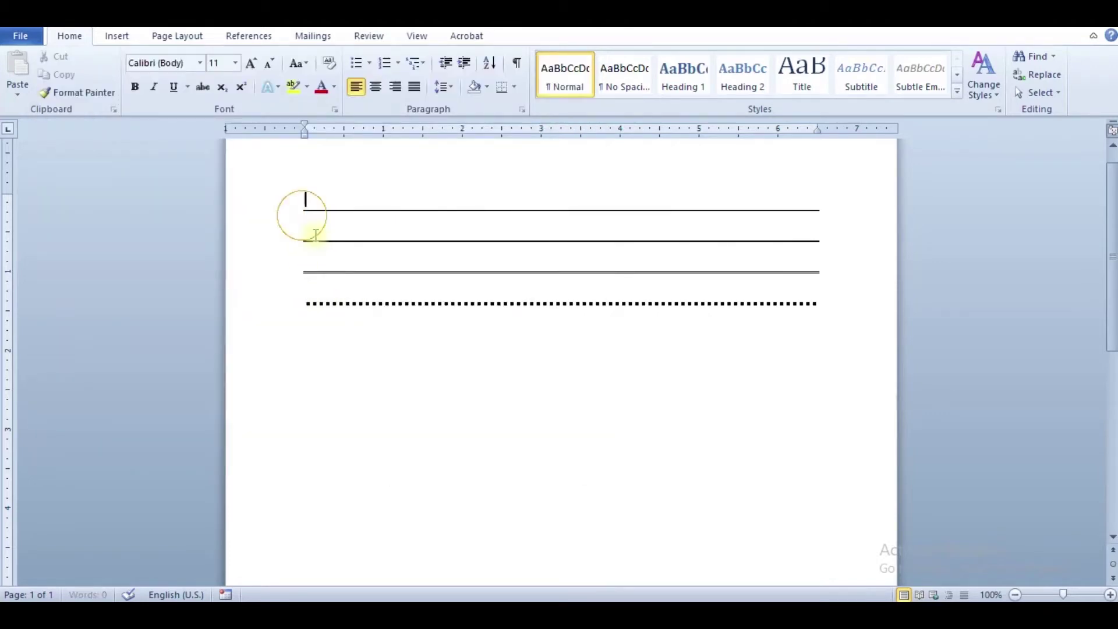
key(ctrl+a)
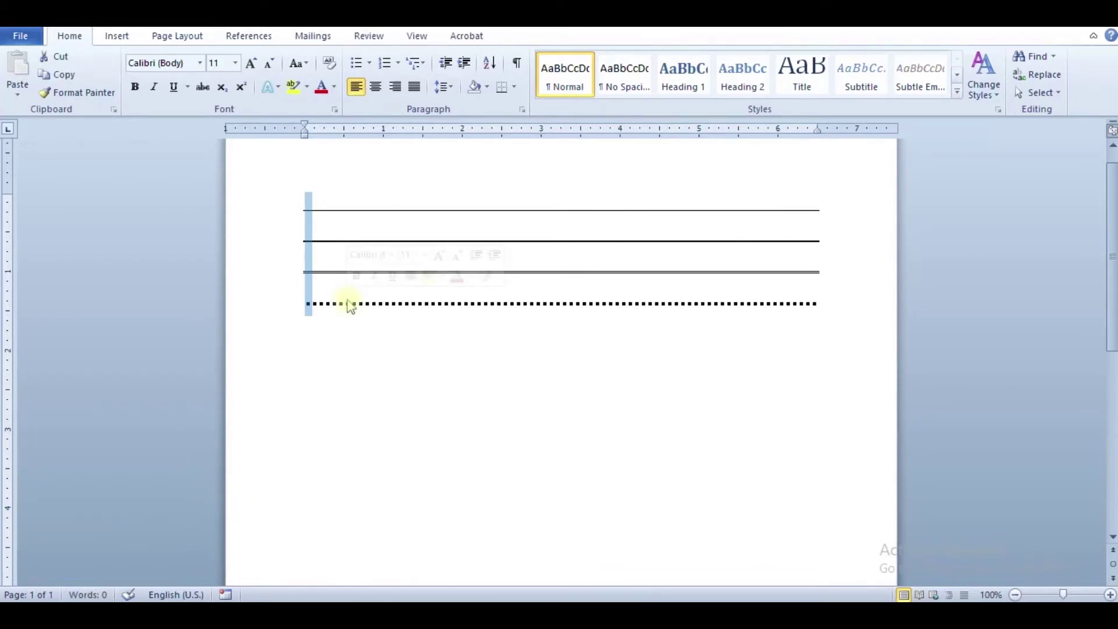
key(Delete)
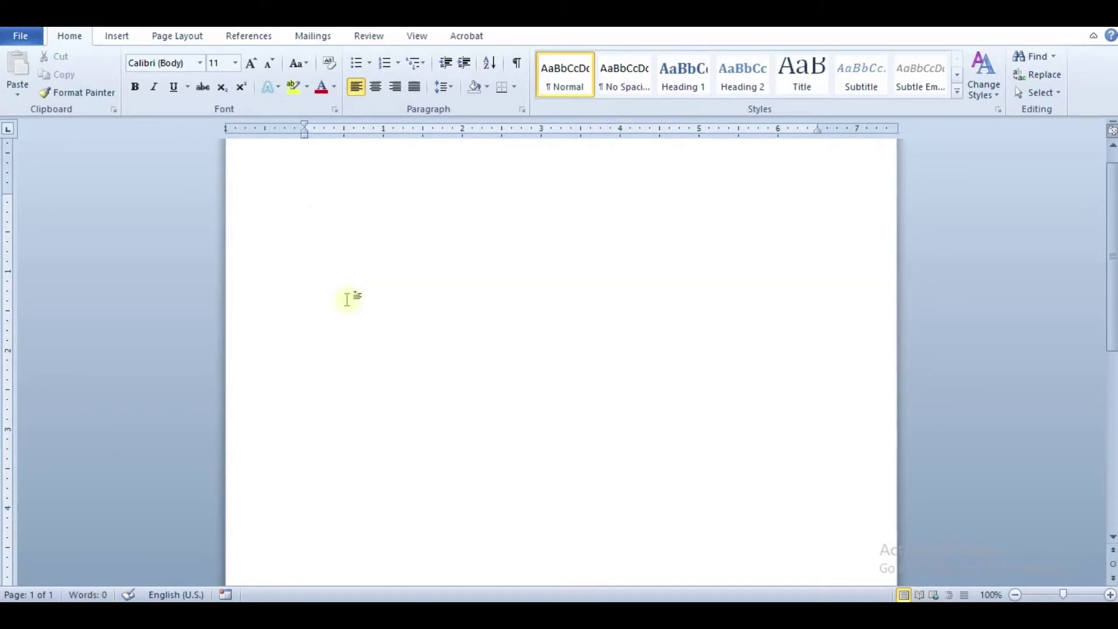
scroll(437, 327, up, 1)
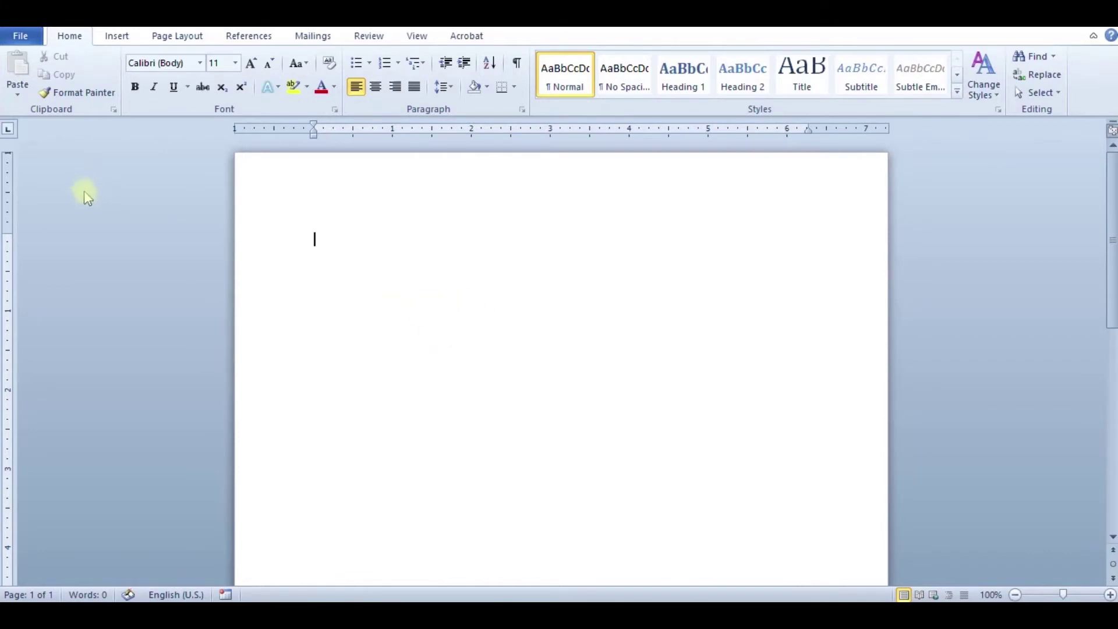
key(ctrl+o)
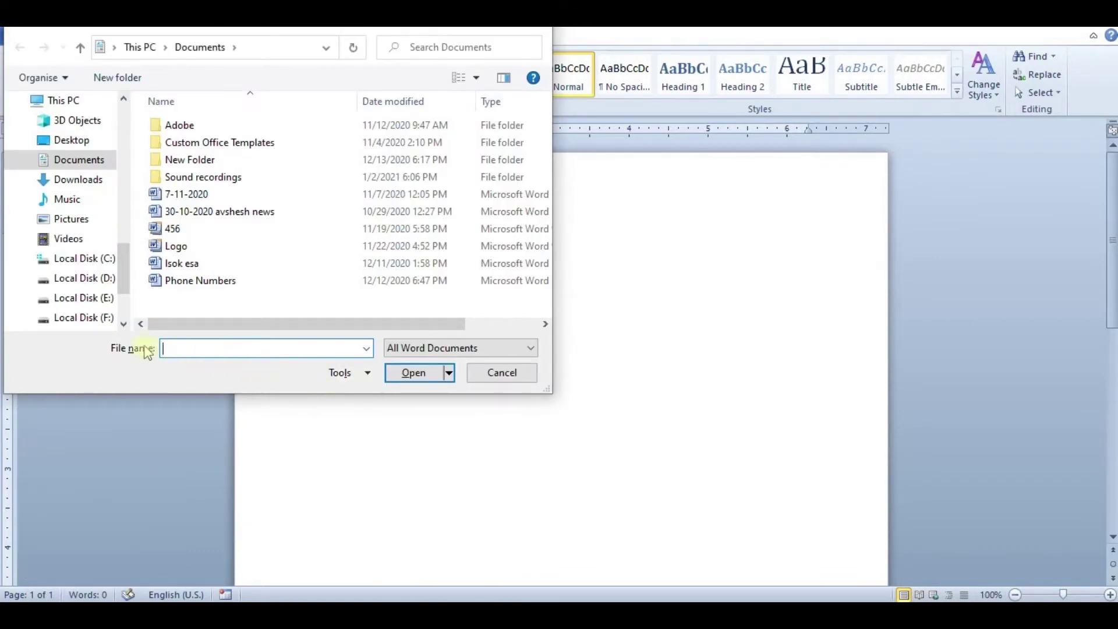
mouse_move(79, 218)
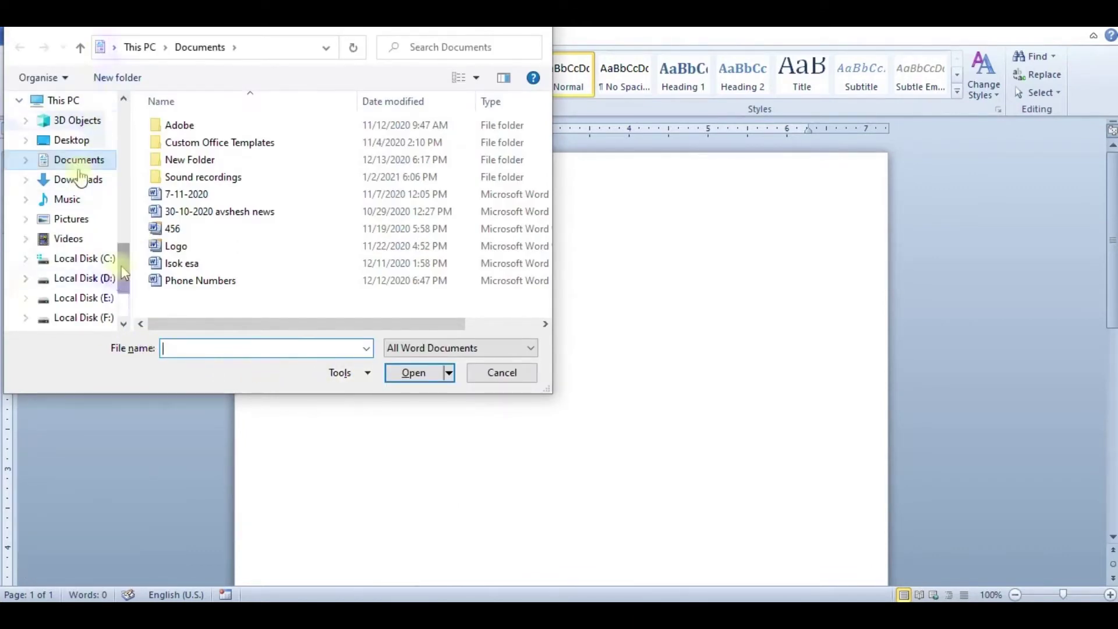
Step: Open the Sample Text document from the Desktop
scroll(105, 215, up, 4)
scroll(115, 217, up, 6)
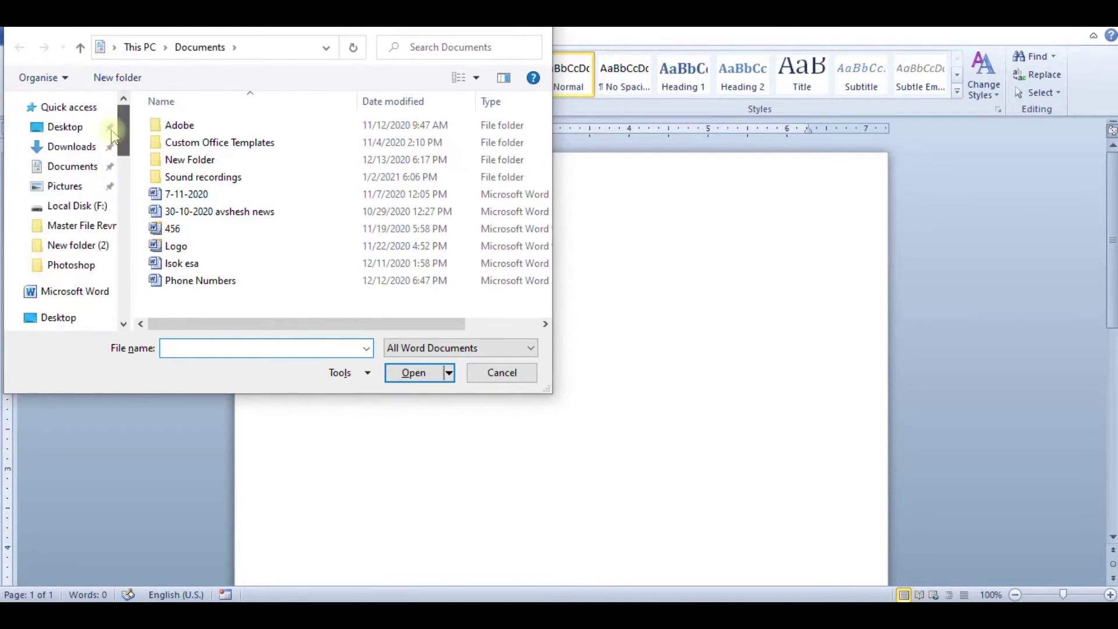
scroll(118, 132, down, 3)
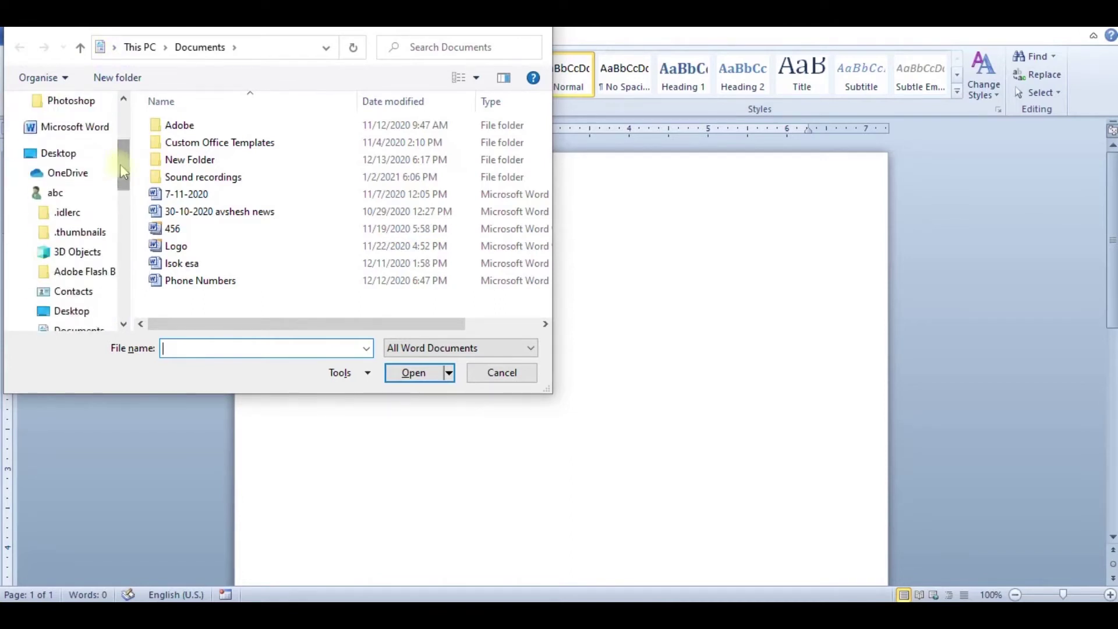
drag(120, 168, 129, 186)
click(72, 239)
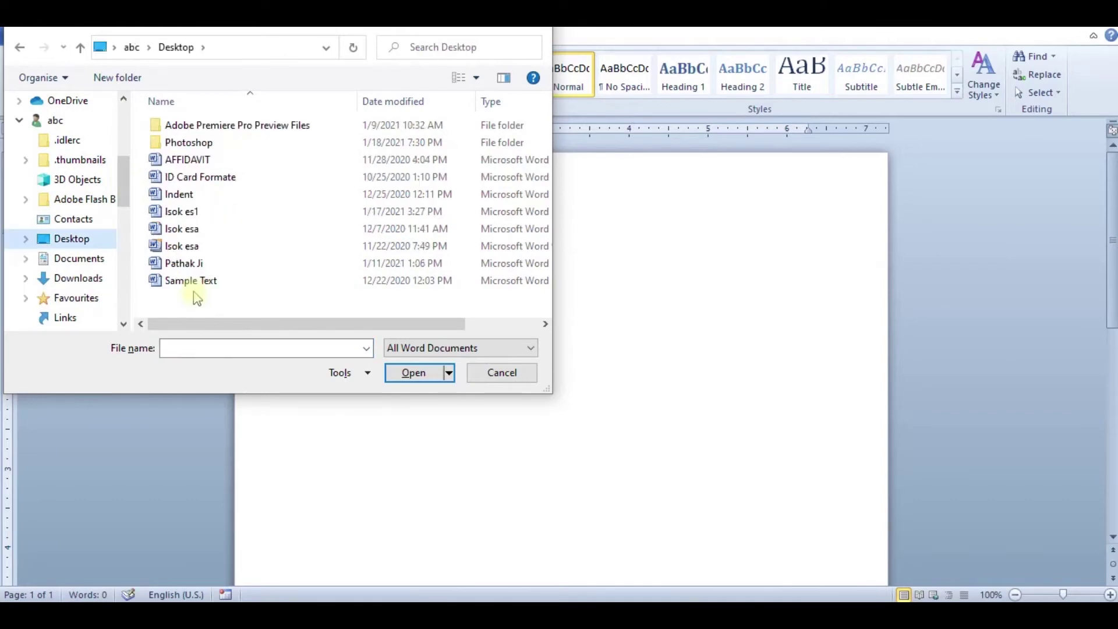
click(185, 284)
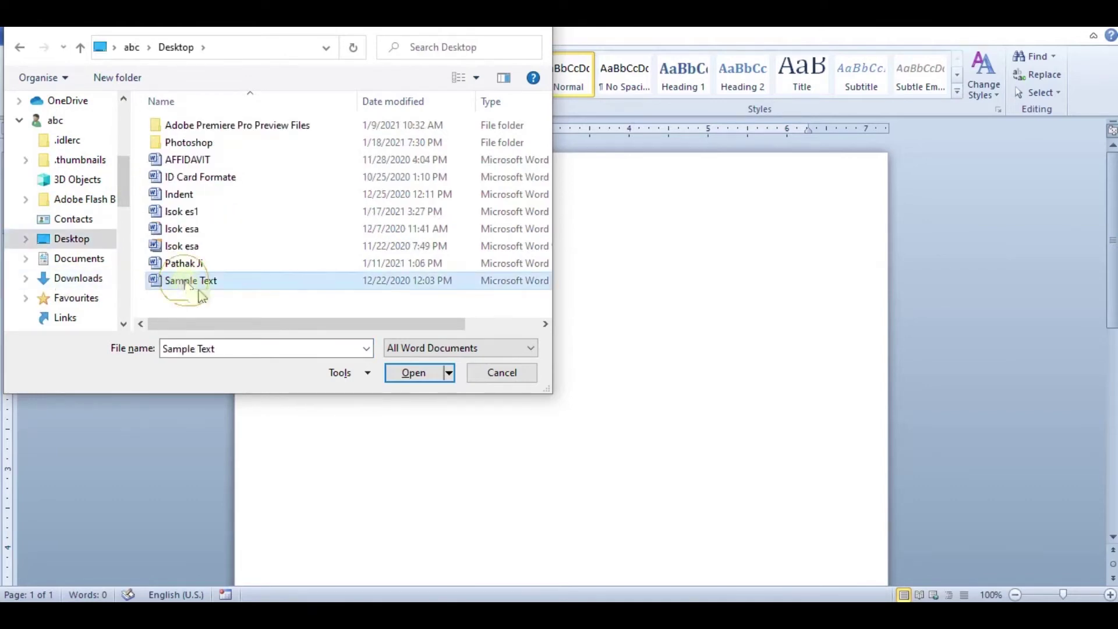
click(417, 378)
click(417, 378)
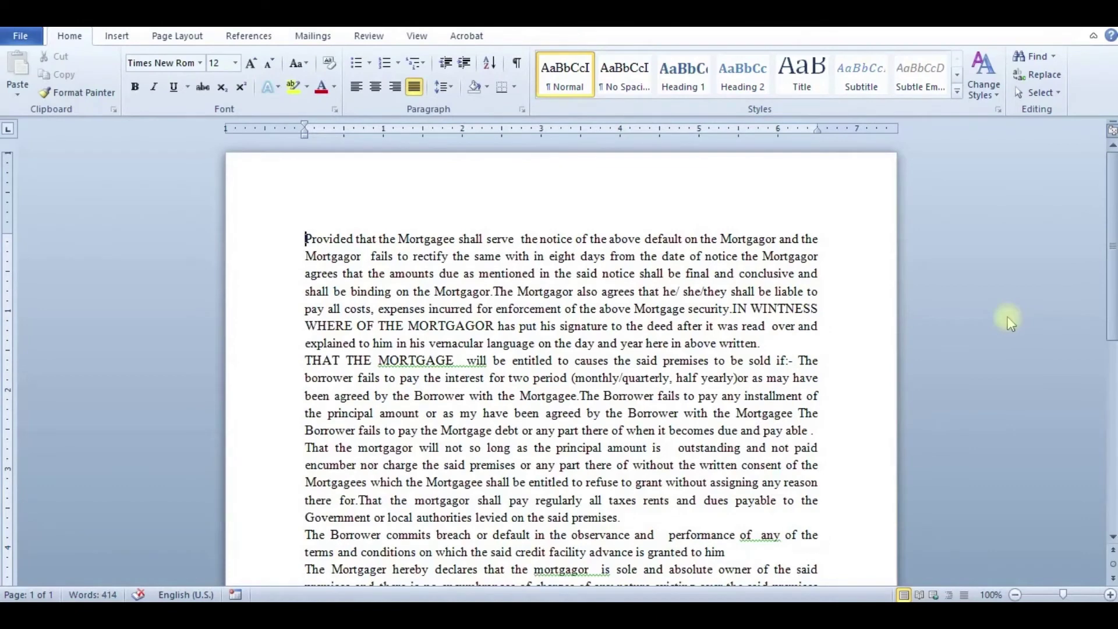
Step: Select all of the mortgage deed text and delete it
key(ctrl+a)
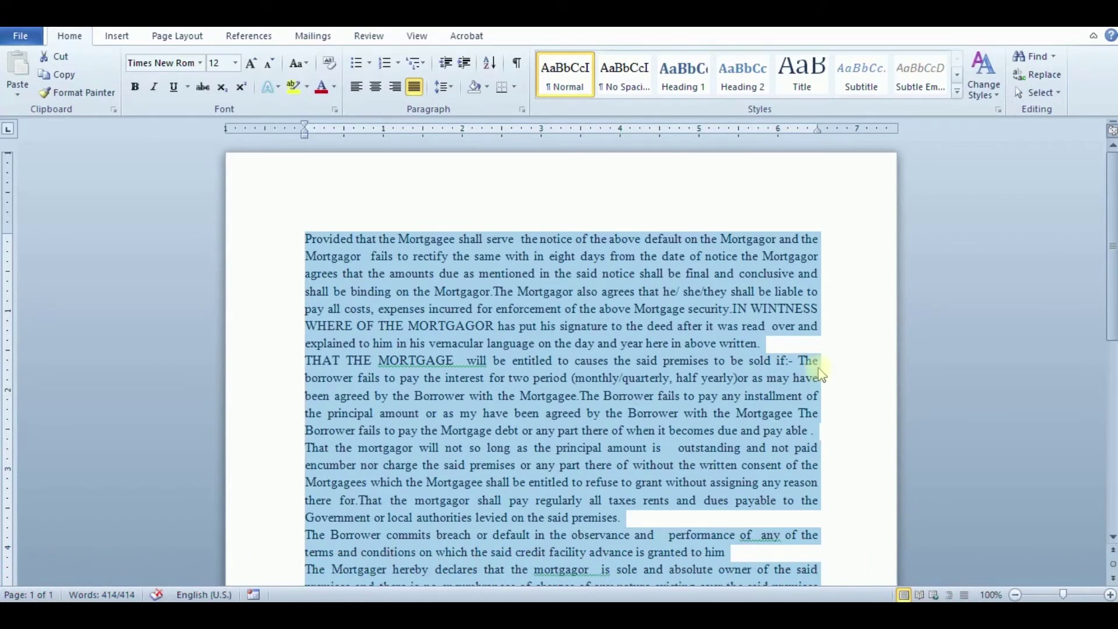
key(Delete)
scroll(348, 299, down, 1)
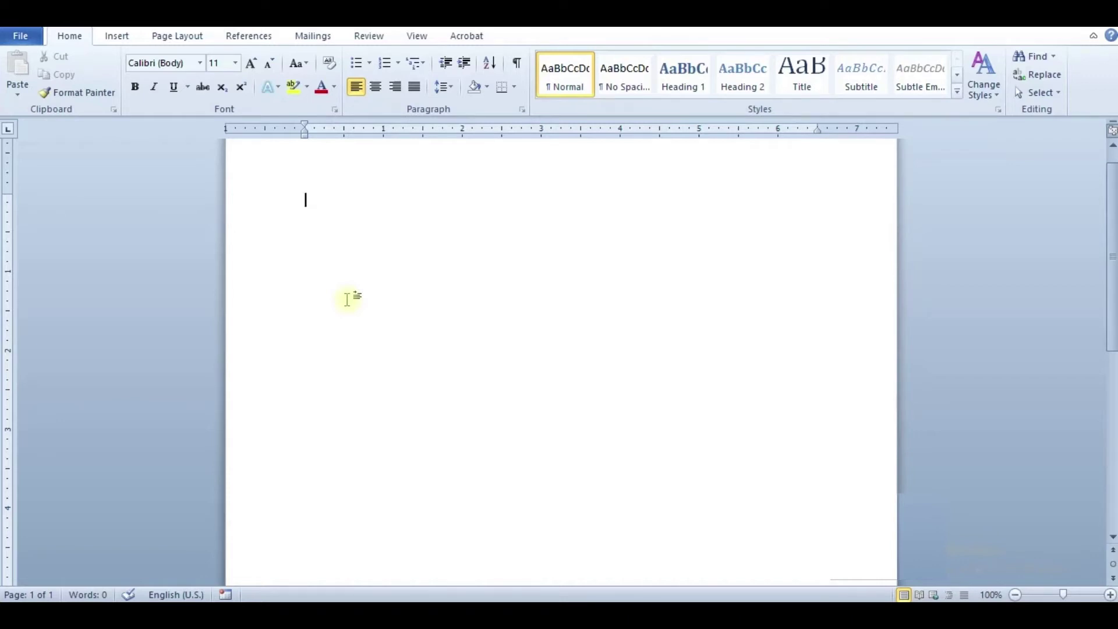
text(=rand)
text(())
key(Return)
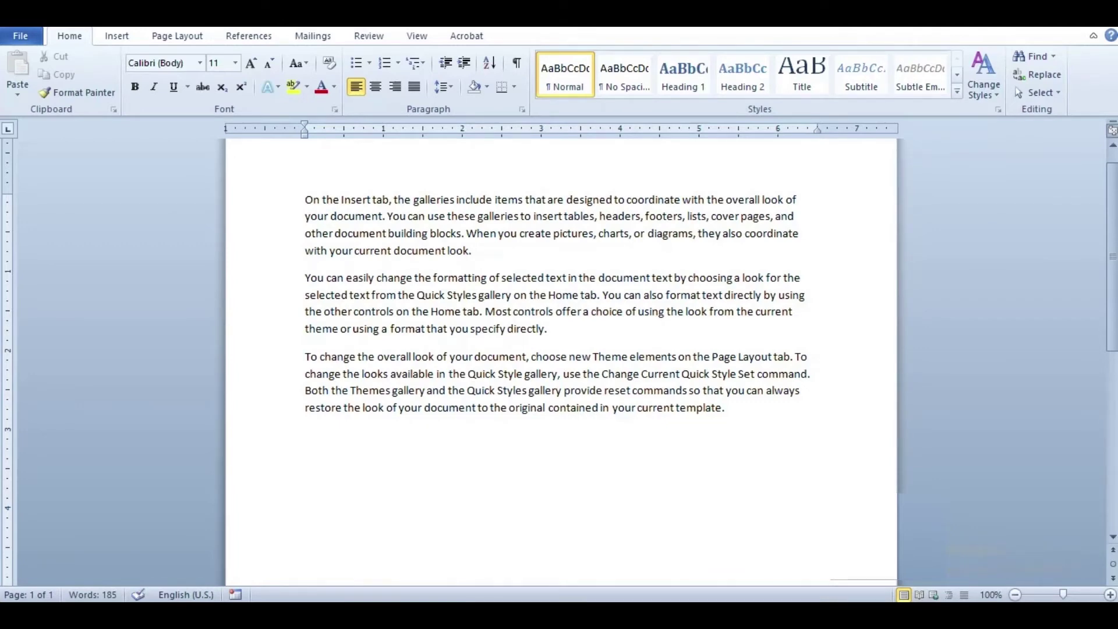
scroll(559, 344, down, 2)
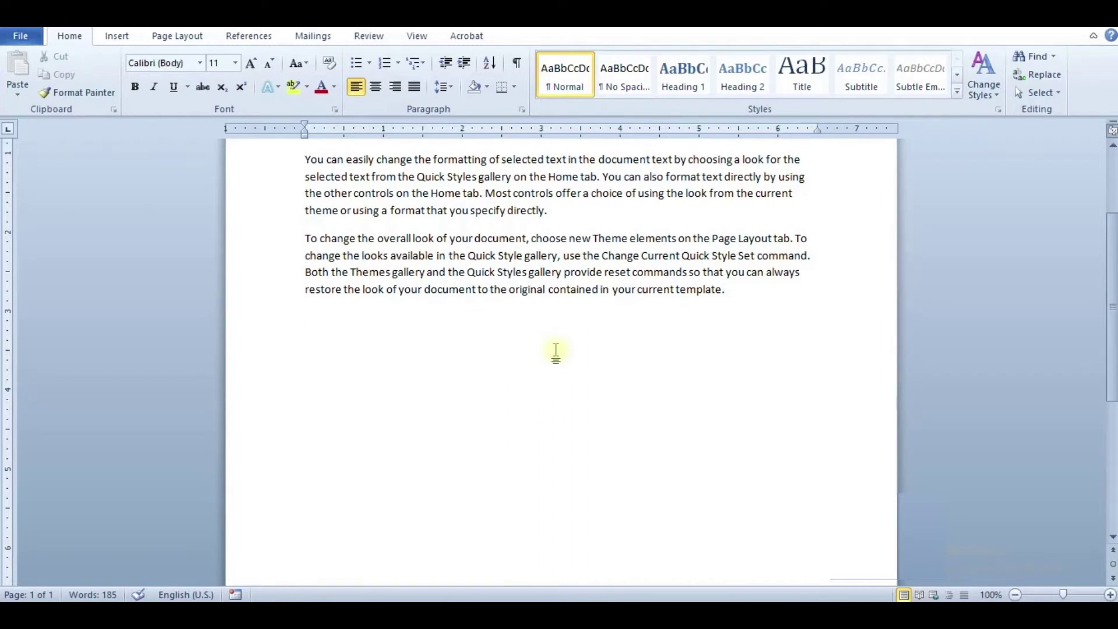
text(=)
text(rand()
text(4)
text(,5))
key(Return)
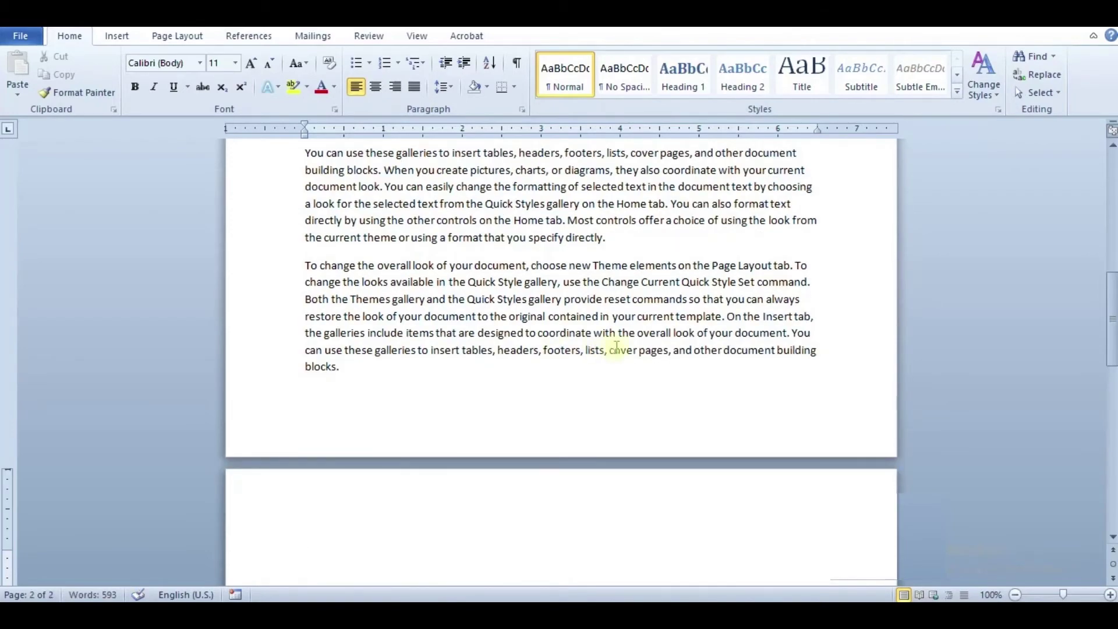
scroll(616, 347, up, 3)
scroll(617, 347, up, 2)
scroll(619, 348, up, 2)
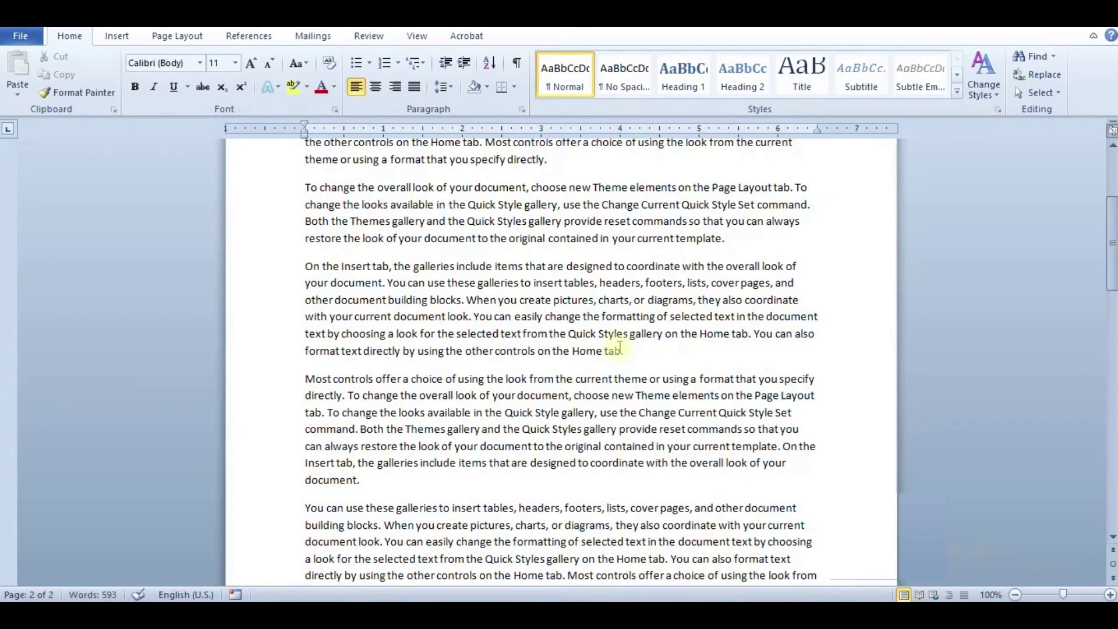
scroll(619, 348, up, 4)
scroll(608, 423, down, 3)
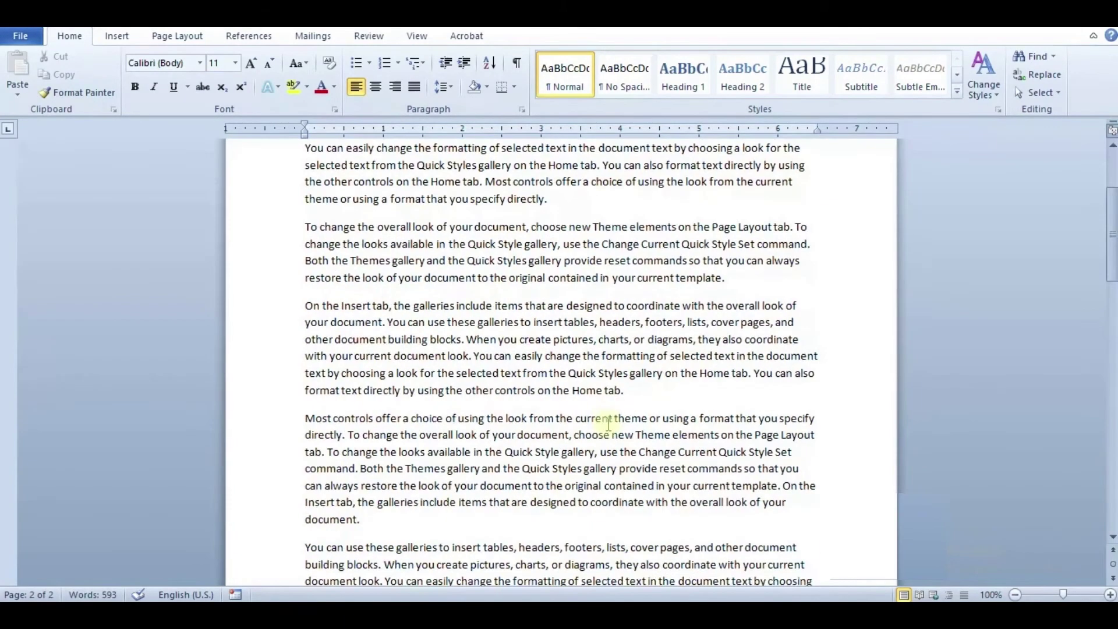
scroll(462, 460, down, 2)
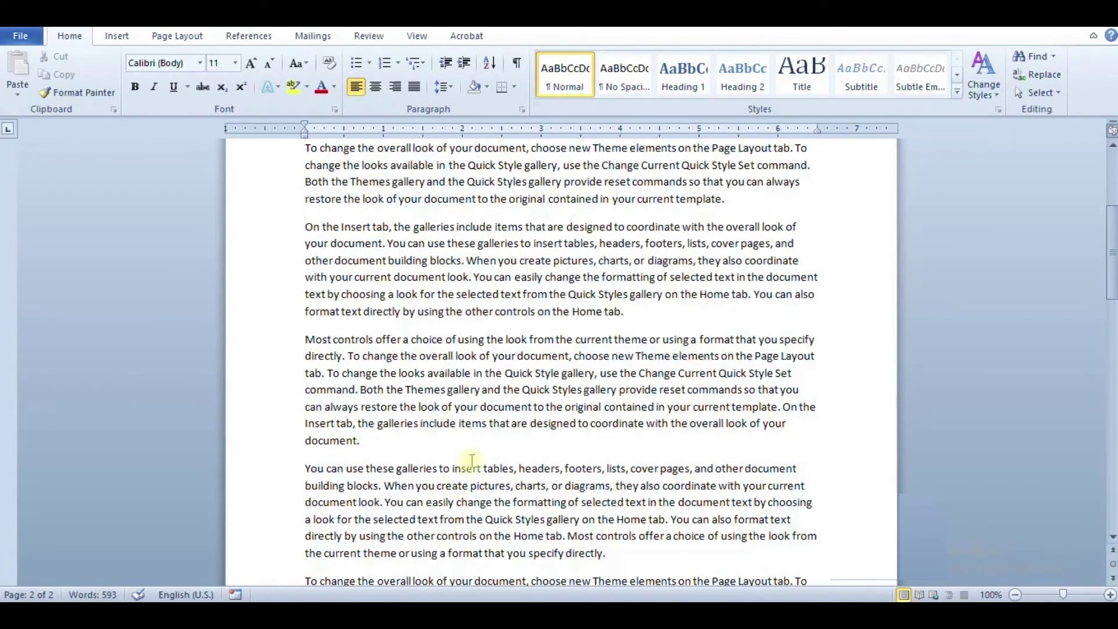
scroll(497, 516, down, 2)
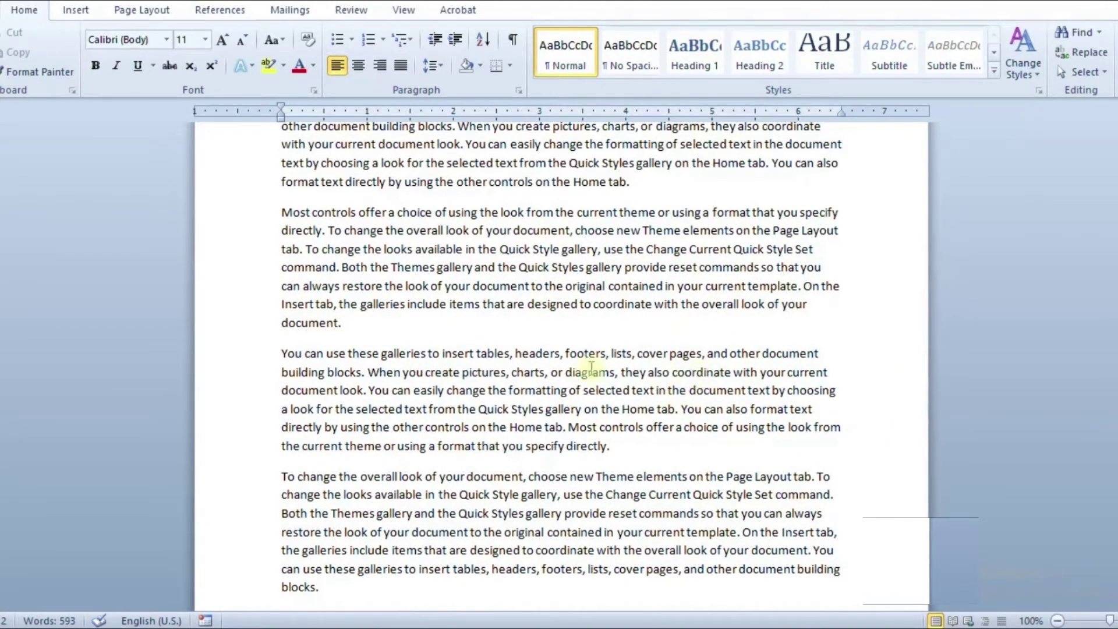
scroll(591, 367, up, 3)
scroll(586, 361, up, 3)
scroll(579, 356, up, 2)
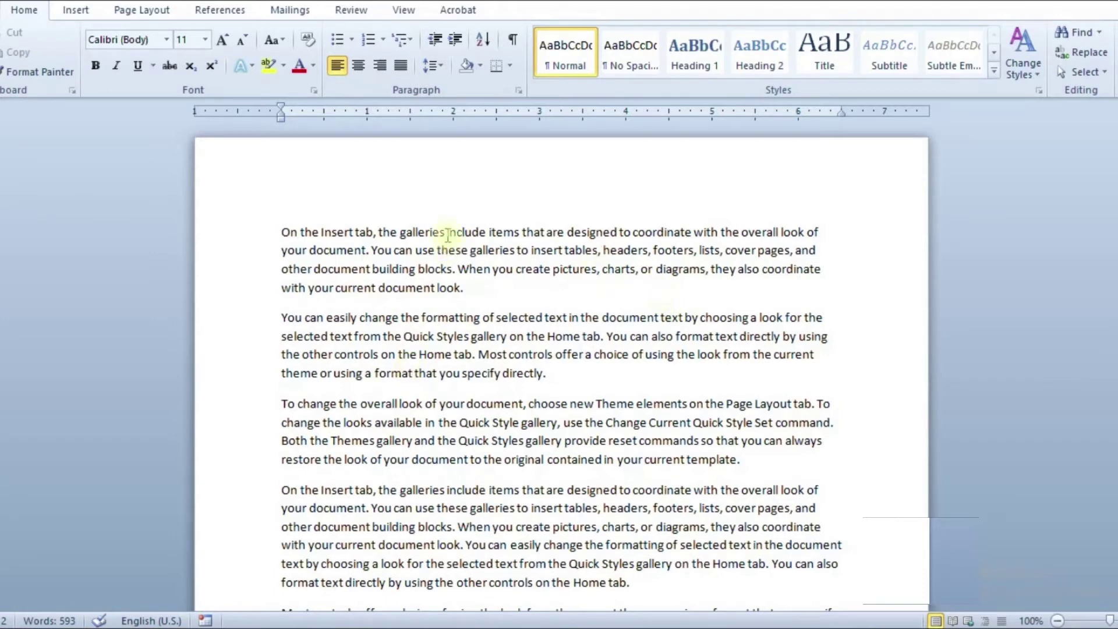
click(284, 231)
drag(284, 231, 365, 235)
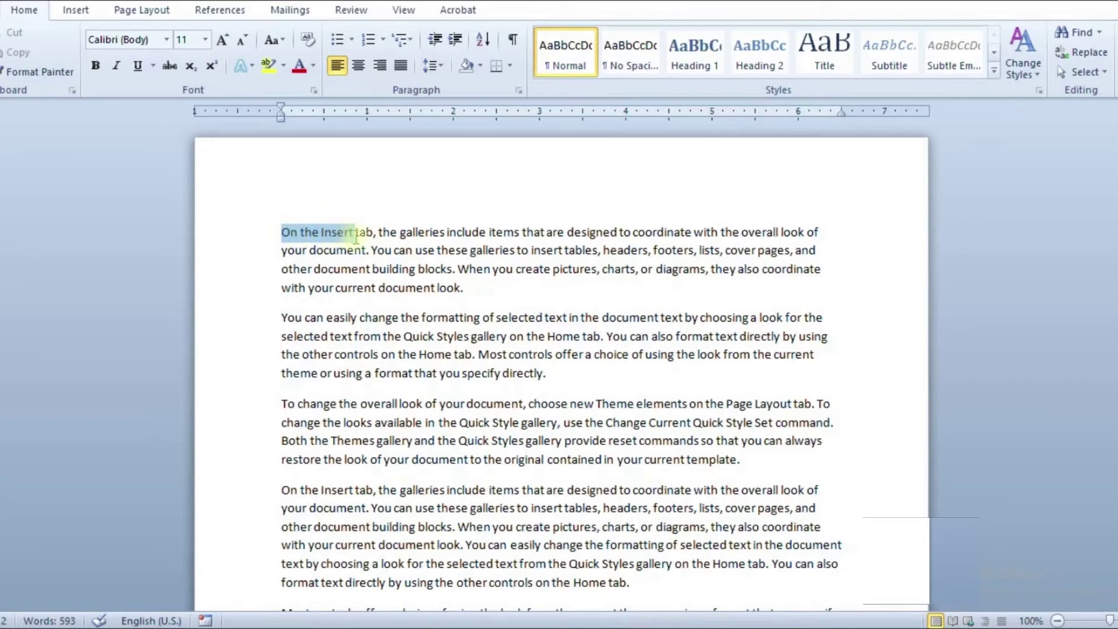
drag(366, 236, 373, 234)
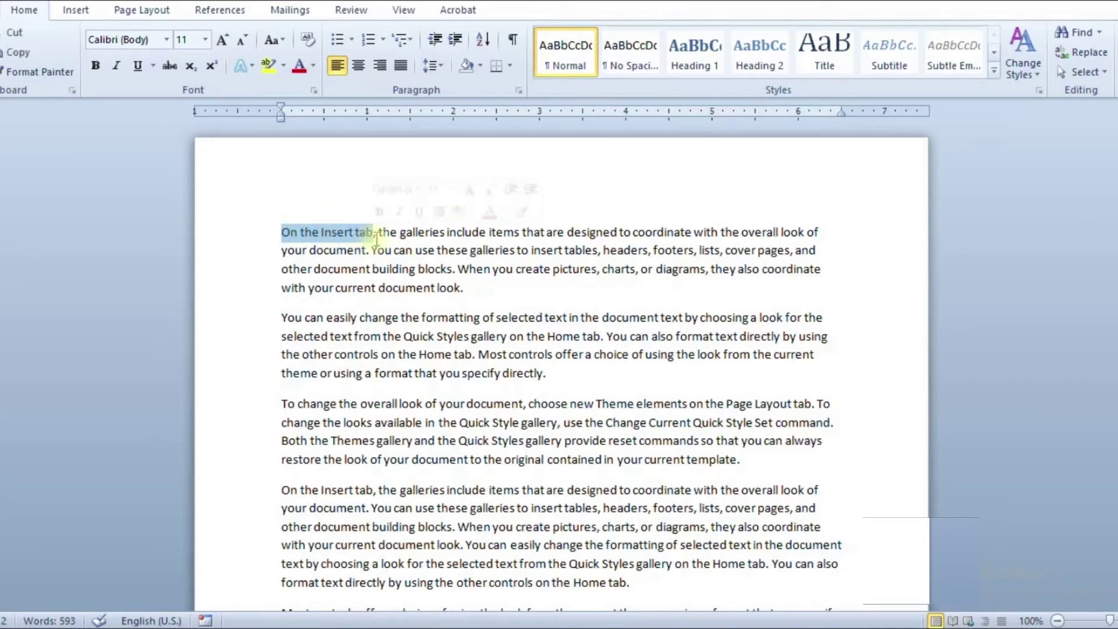
key(ctrl+b)
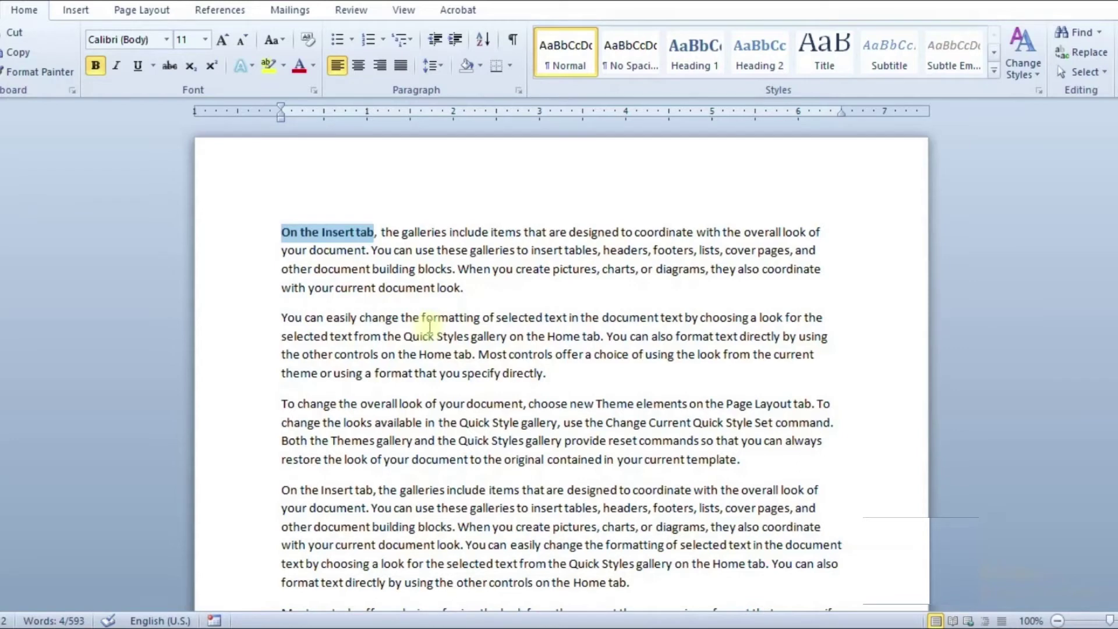
key(ctrl+b)
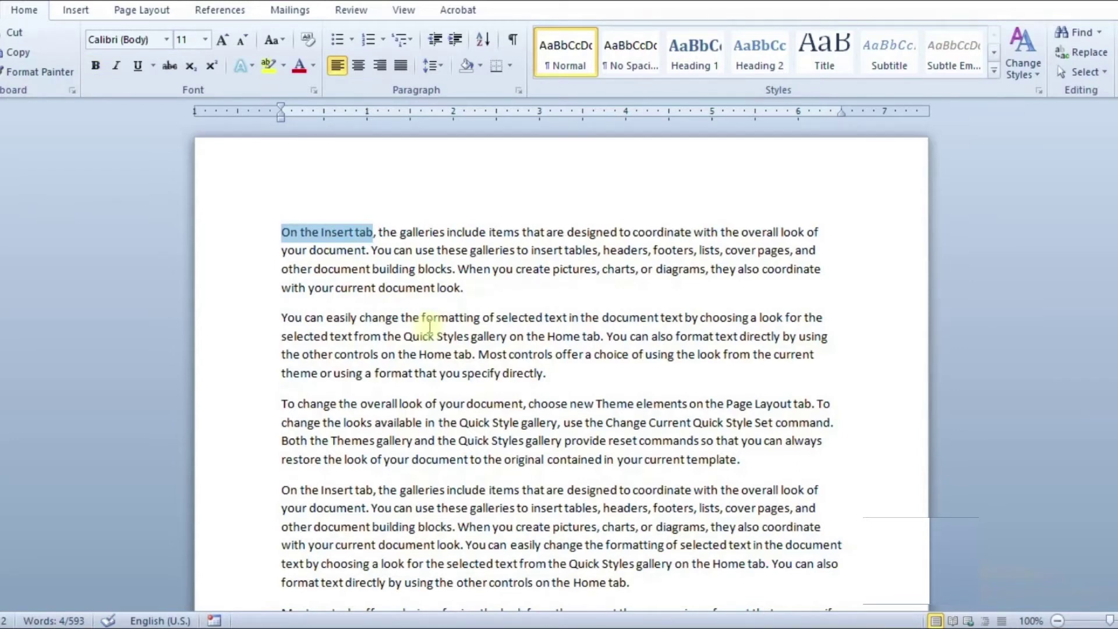
key(ctrl+i)
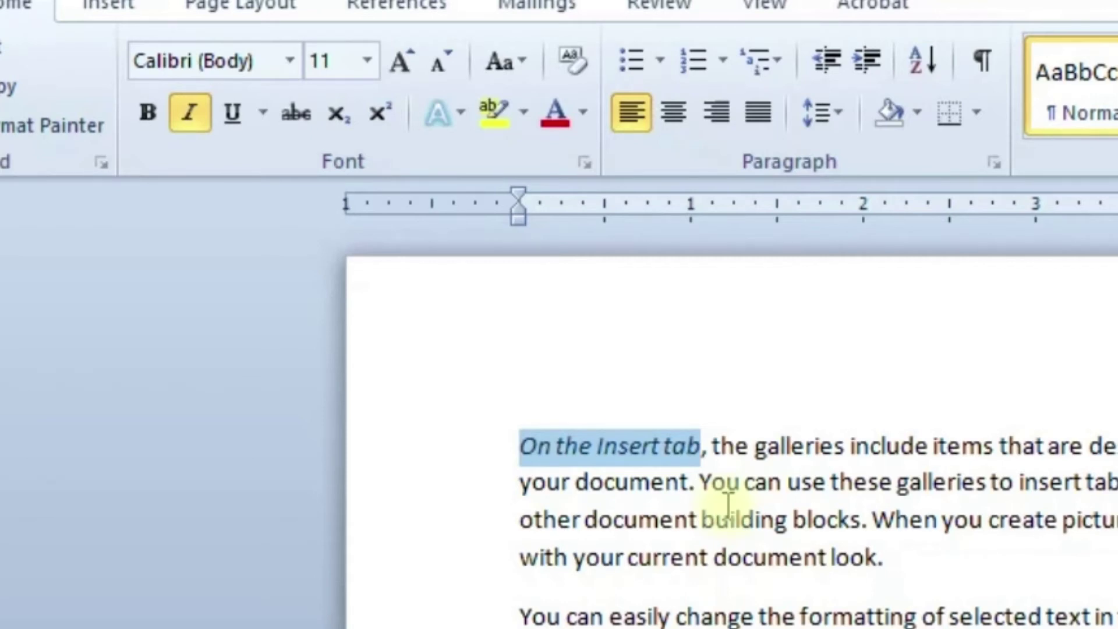
key(ctrl+i)
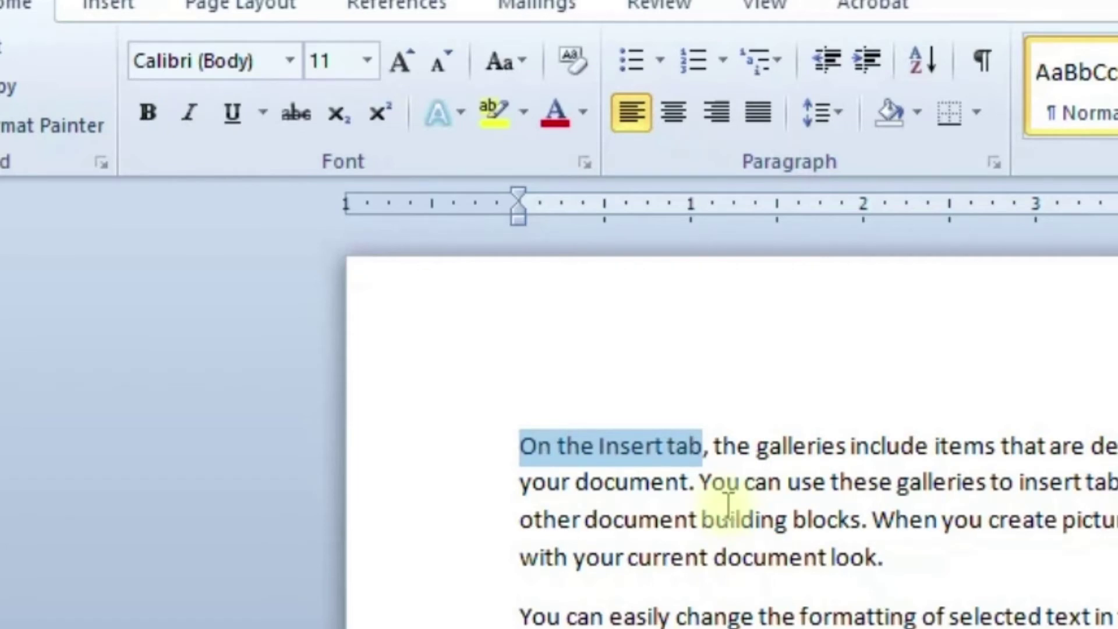
key(ctrl+u)
key(ctrl+u)
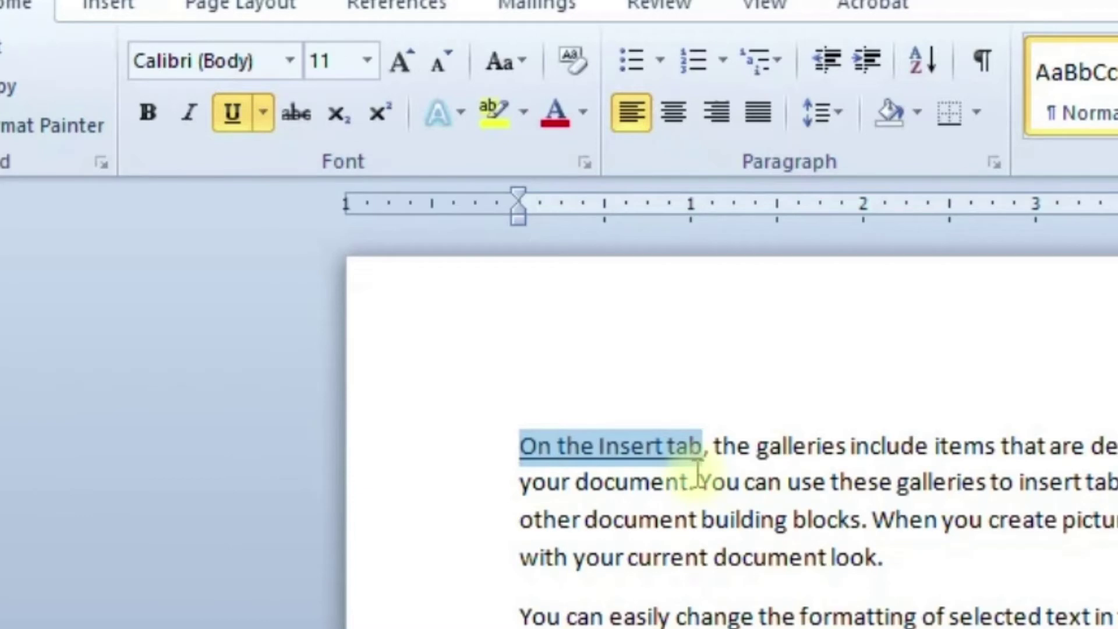
key(ctrl+u)
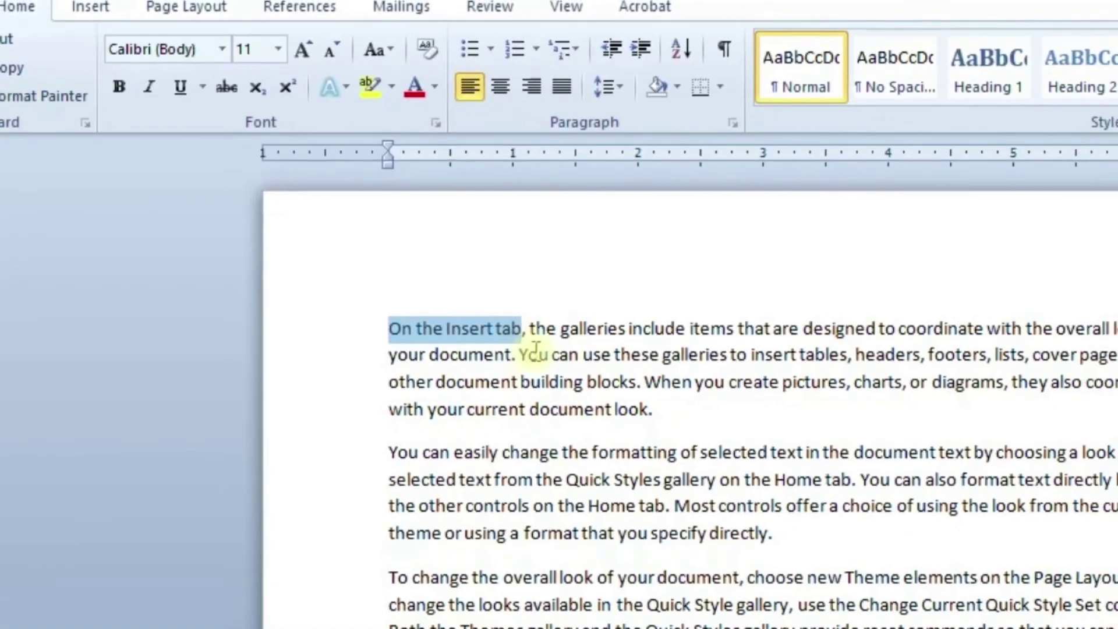
click(470, 268)
mouse_move(282, 232)
mouse_down()
mouse_move(420, 608)
mouse_move(546, 552)
mouse_move(564, 456)
mouse_up()
Step: Delete the filler text, type x, and try then remove subscript 1234 after it
key(Delete)
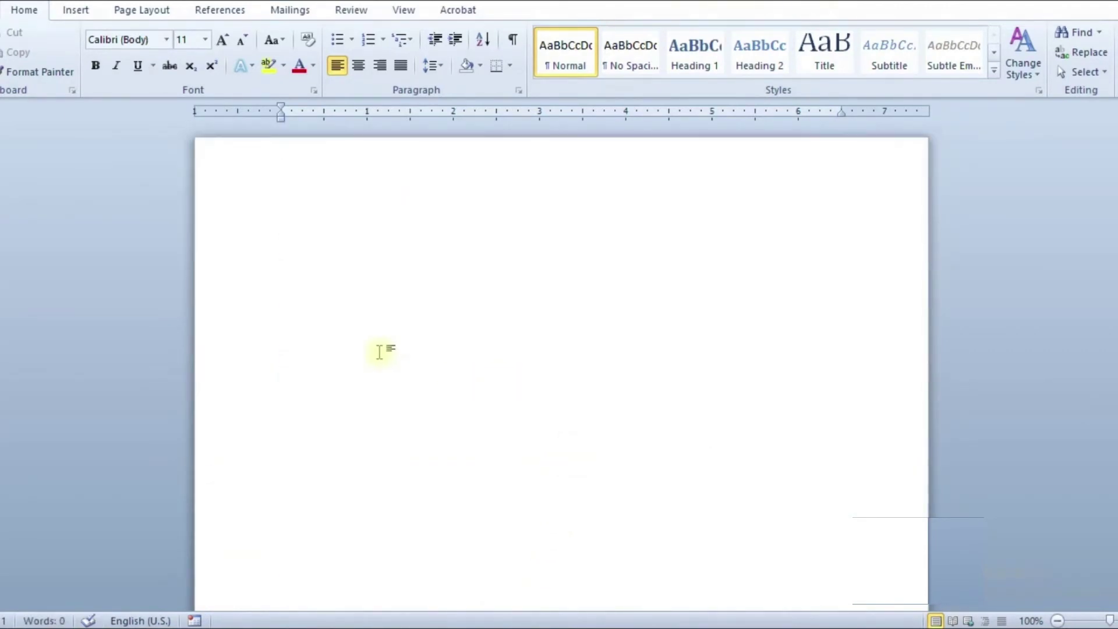
text(x)
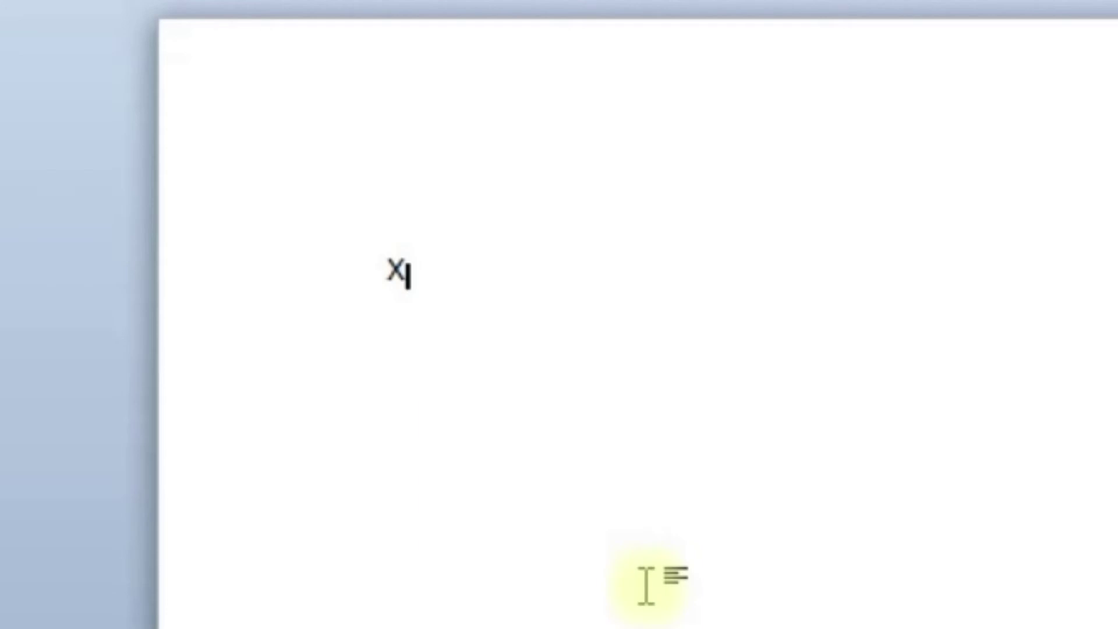
key(ctrl+equal)
text(1234)
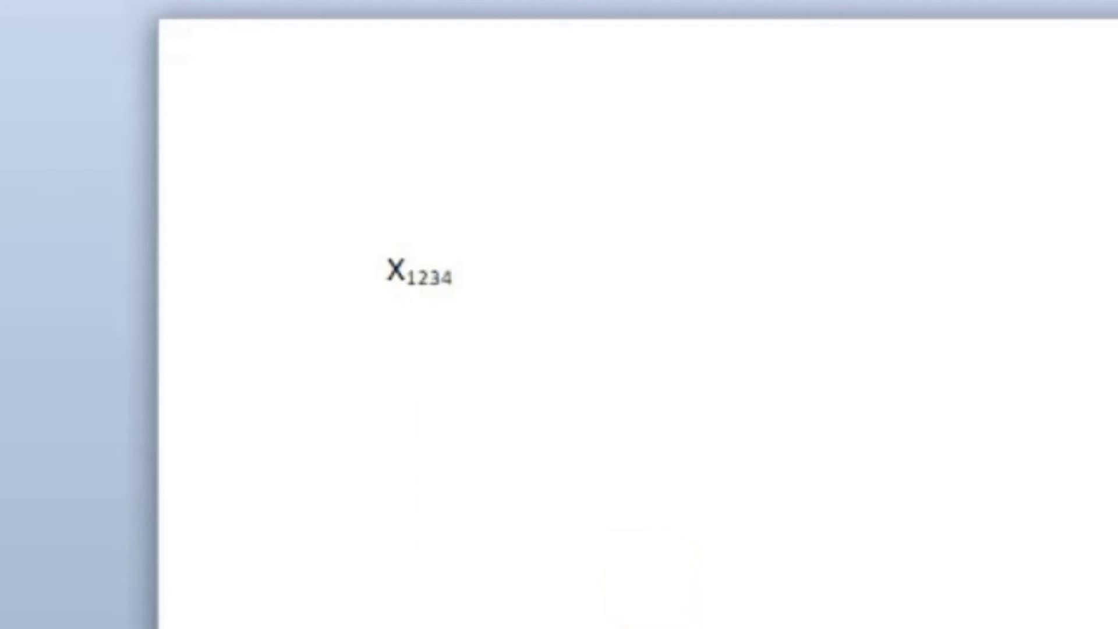
key(BackSpace)
key(BackSpace)
key(BackSpace)
key(BackSpace)
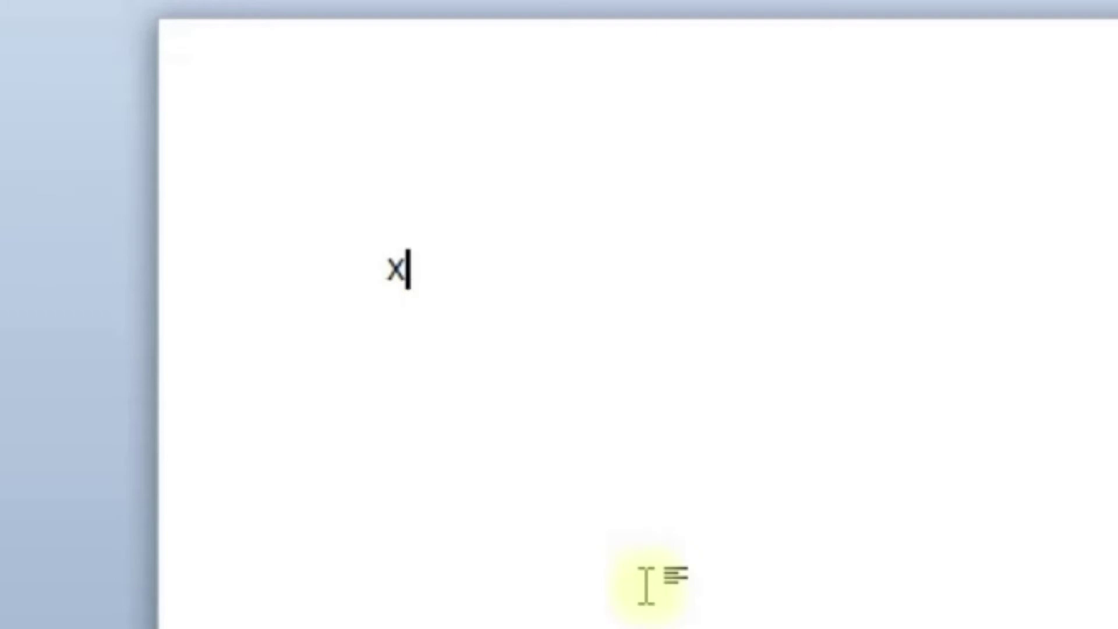
Step: Try superscript 123 after the x, remove it, and return to normal text
key(ctrl+shift+equal)
text(123)
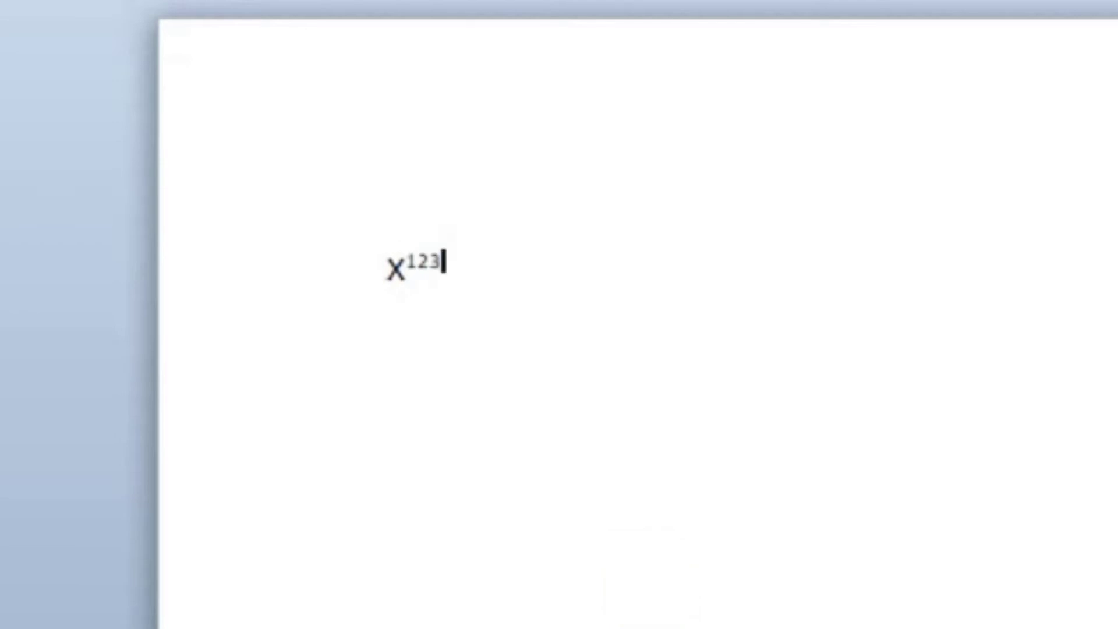
key(BackSpace)
key(BackSpace)
key(BackSpace)
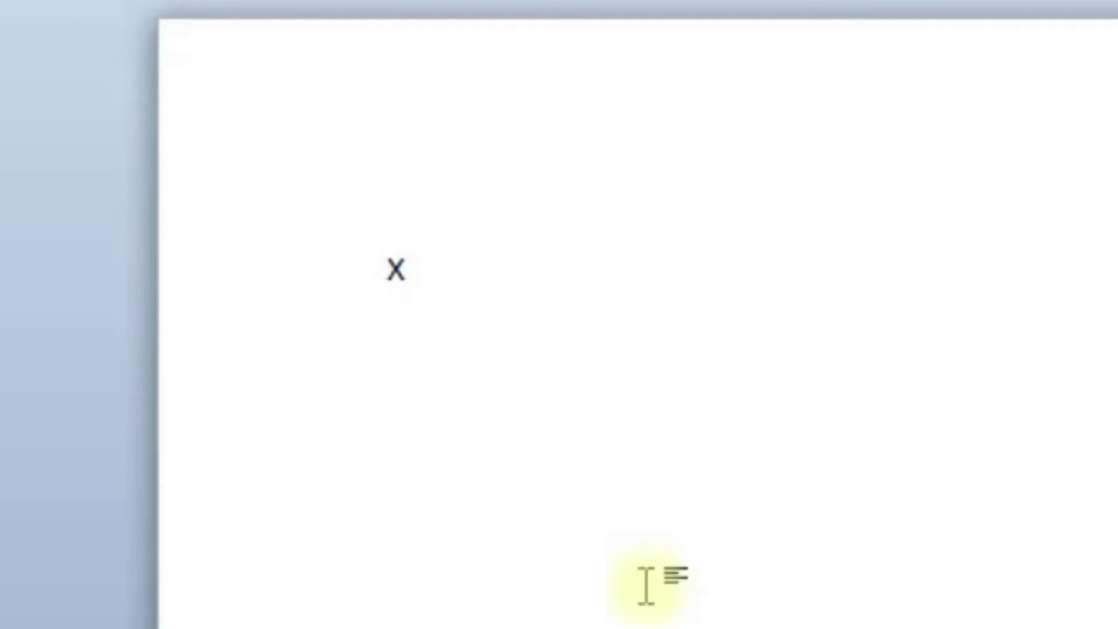
key(ctrl+shift+plus)
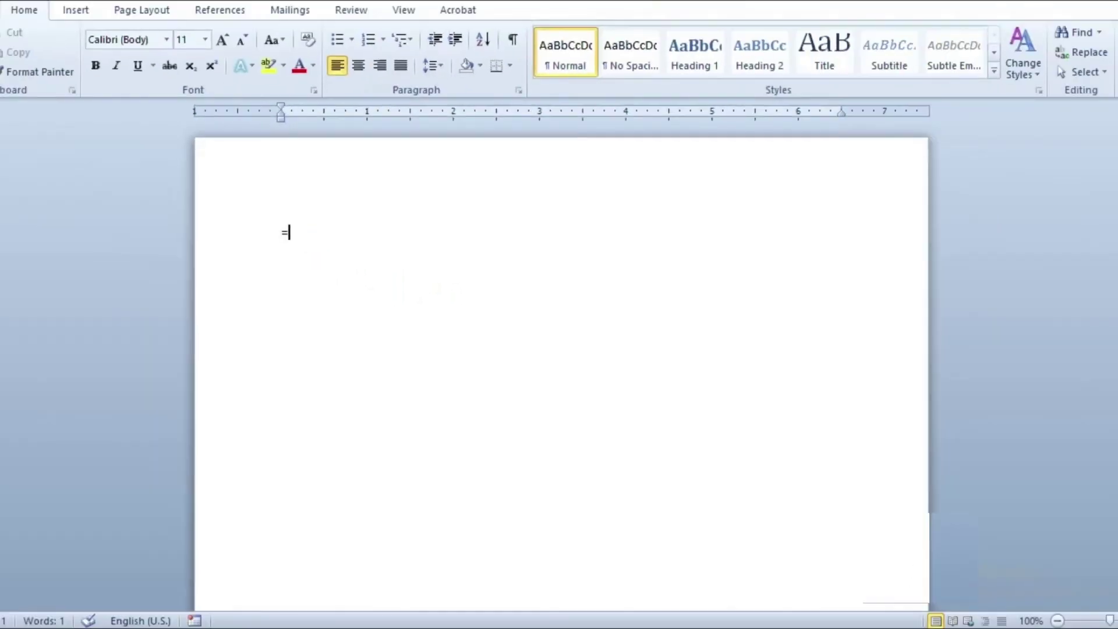
Step: Generate three sample paragraphs with rand() and select the first one
text(rand())
key(Return)
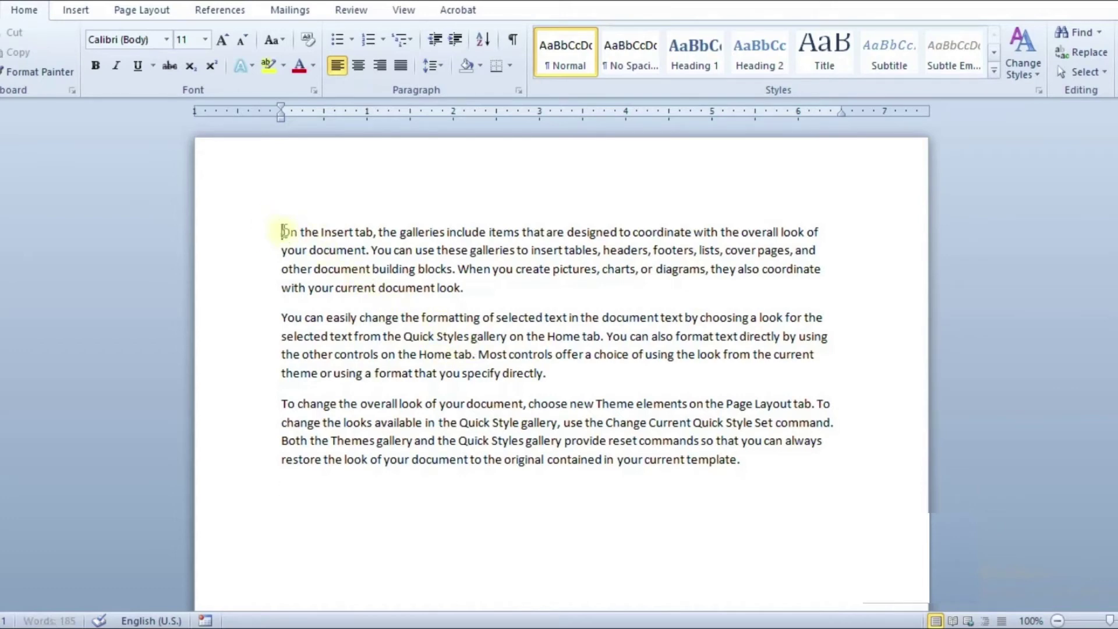
mouse_move(281, 230)
mouse_down()
mouse_move(324, 272)
mouse_move(478, 298)
mouse_up()
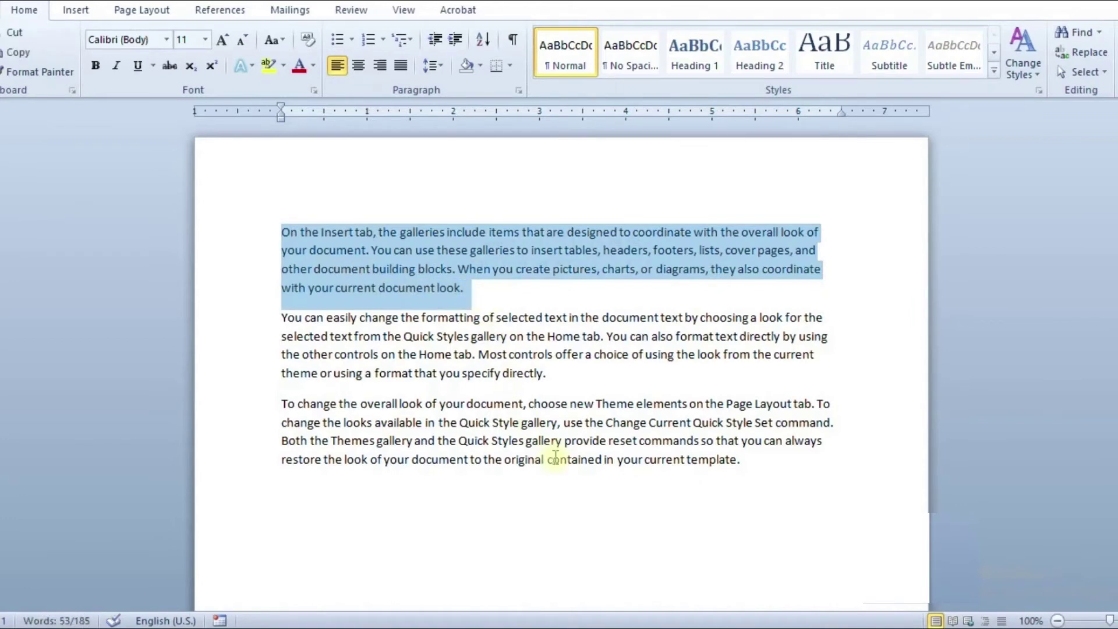
Step: Grow and shrink the first paragraph's font, settling on size 11
key(ctrl+shift+greater)
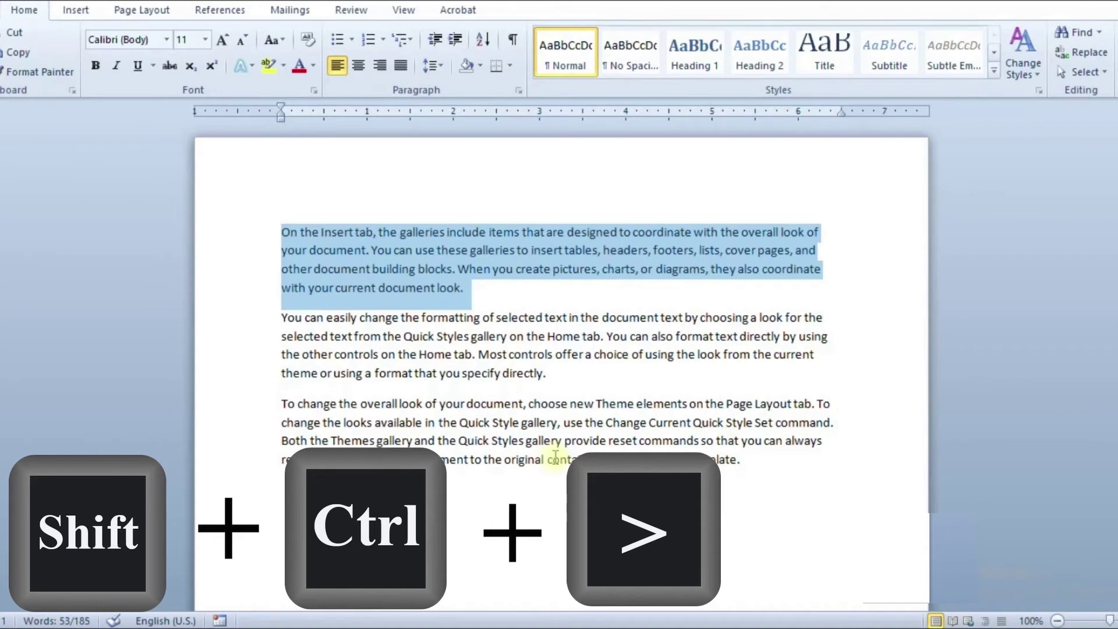
key(ctrl+shift+greater)
key(ctrl+shift+greater)
key(ctrl+shift+greater)
key(ctrl+shift+greater)
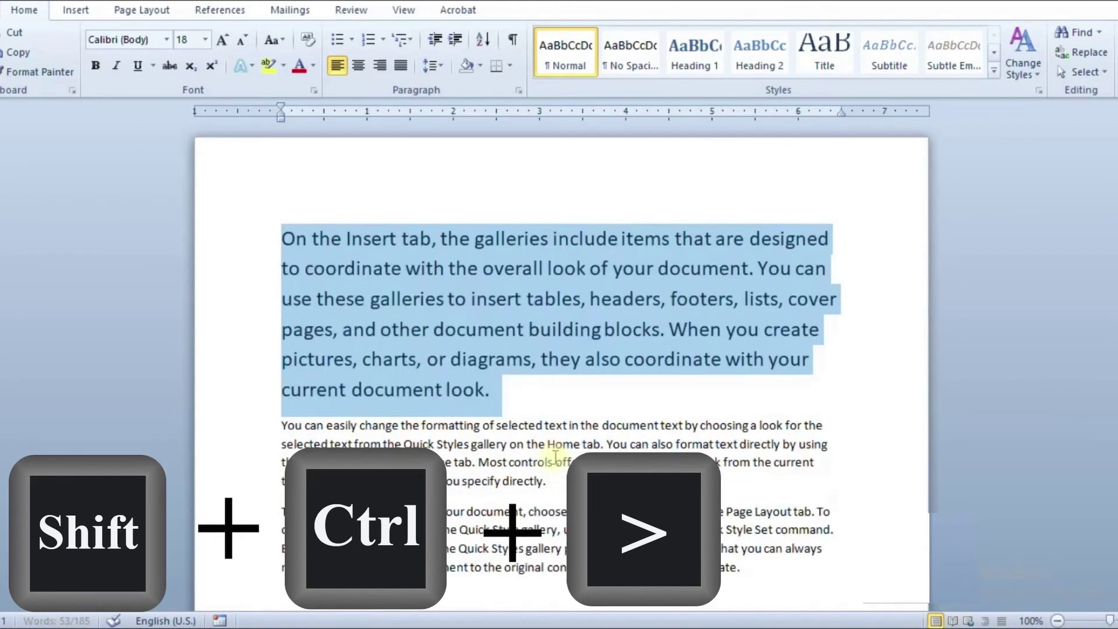
key(ctrl+shift+greater)
key(ctrl+shift+greater)
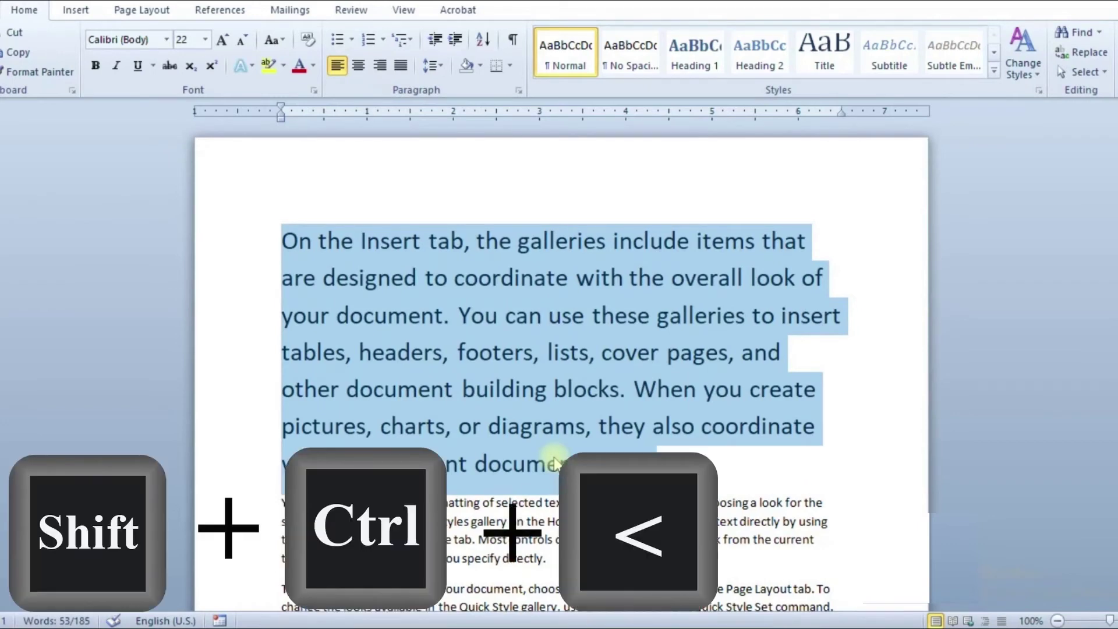
key(ctrl+shift+less)
key(ctrl+shift+less)
key(ctrl+shift+less)
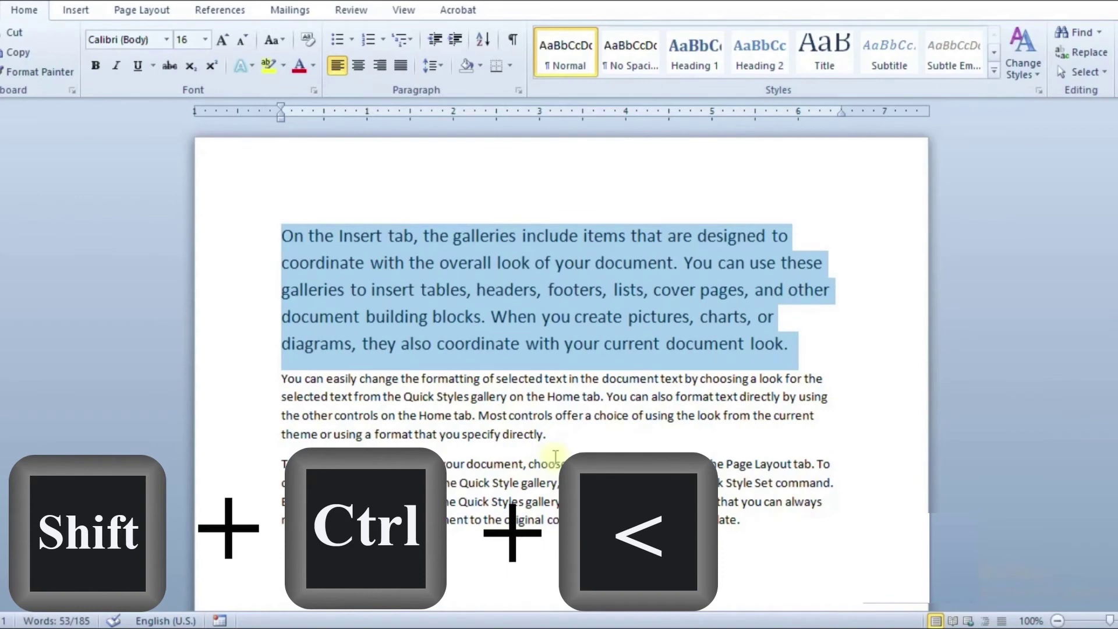
key(ctrl+shift+less)
key(ctrl+shift+less)
key(ctrl+shift+less)
key(ctrl+shift+less)
key(ctrl+shift+less)
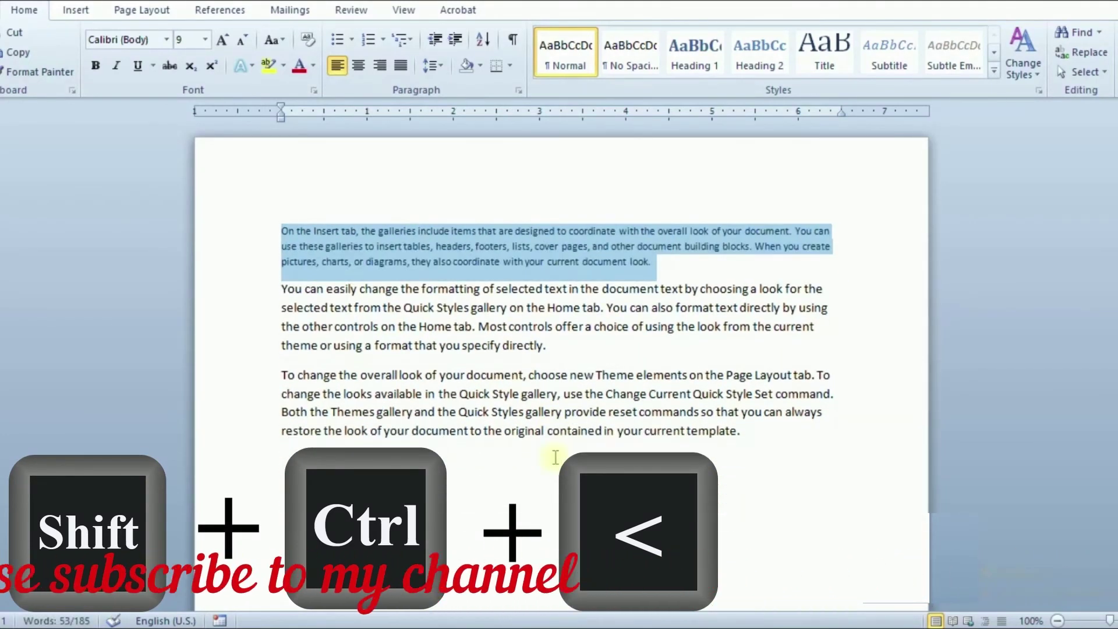
key(ctrl+shift+greater)
key(ctrl+shift+greater)
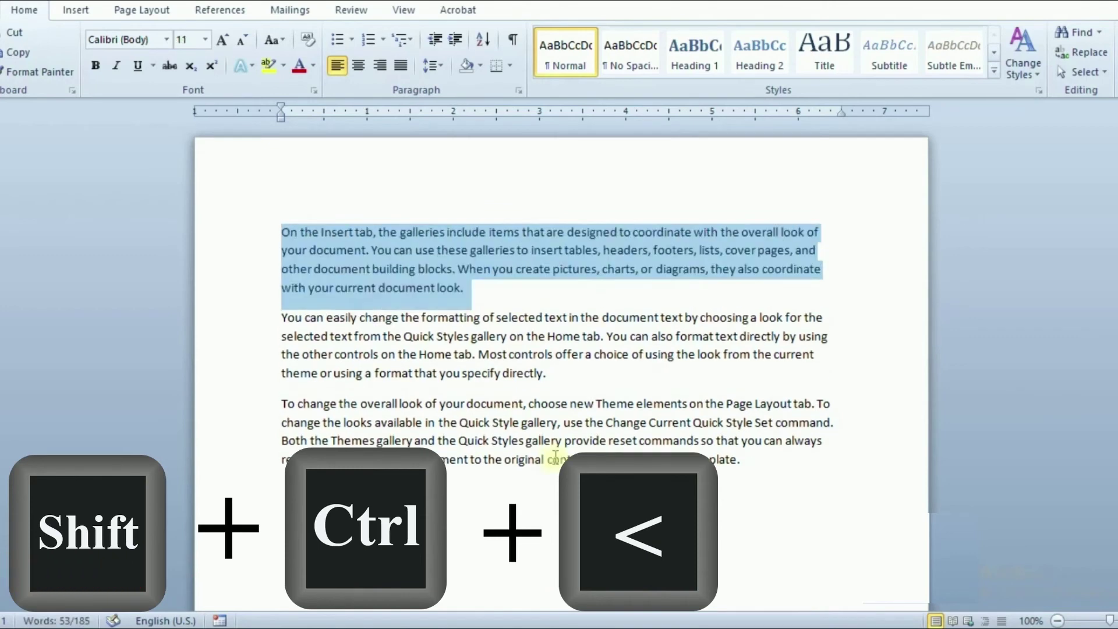
click(534, 404)
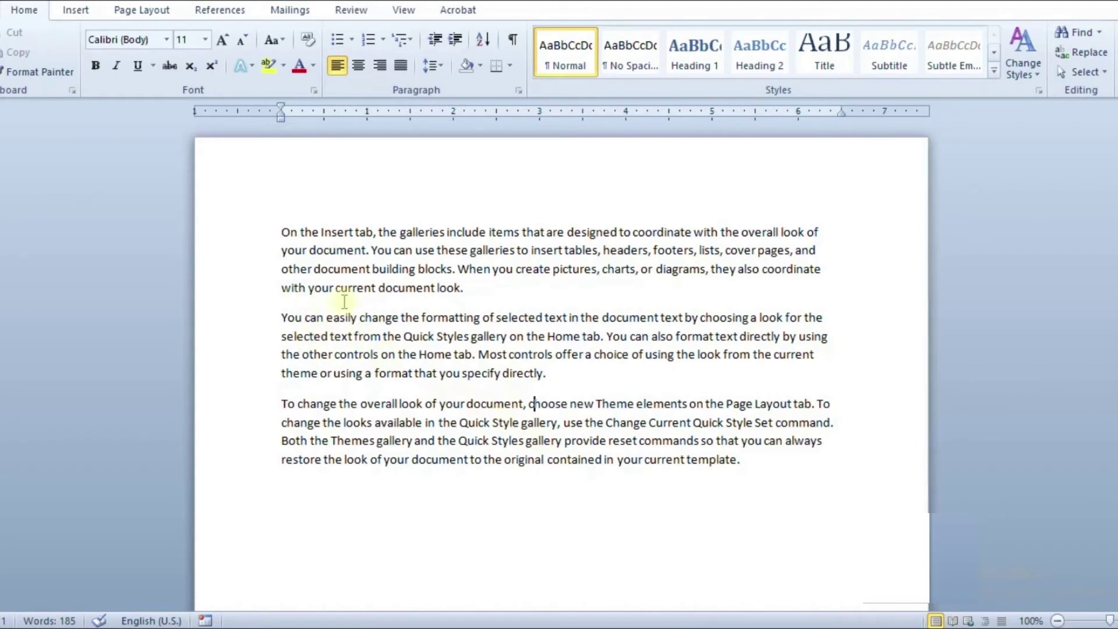
mouse_move(281, 231)
mouse_down()
mouse_move(532, 387)
mouse_move(769, 472)
mouse_up()
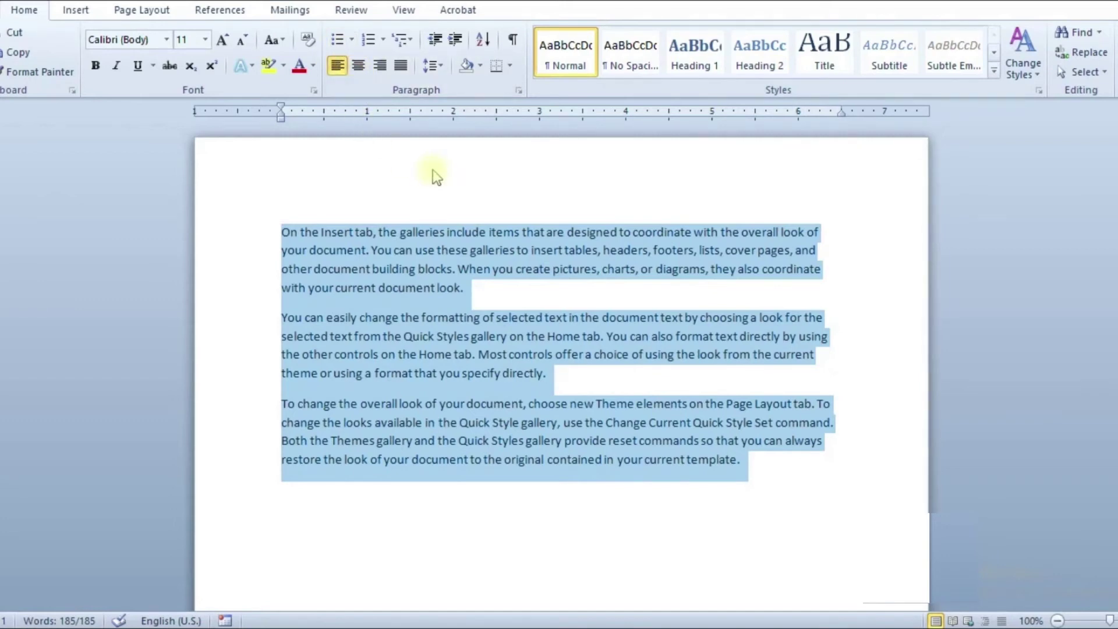
Step: Try centred and right alignment on the paragraphs, then justify them
key(ctrl+e)
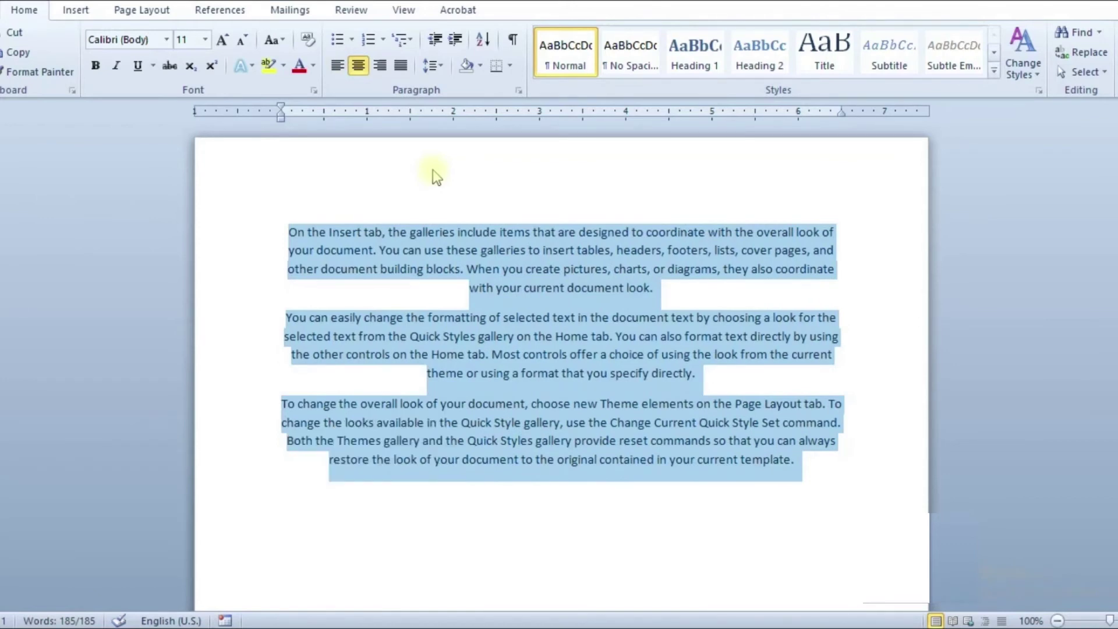
key(ctrl+r)
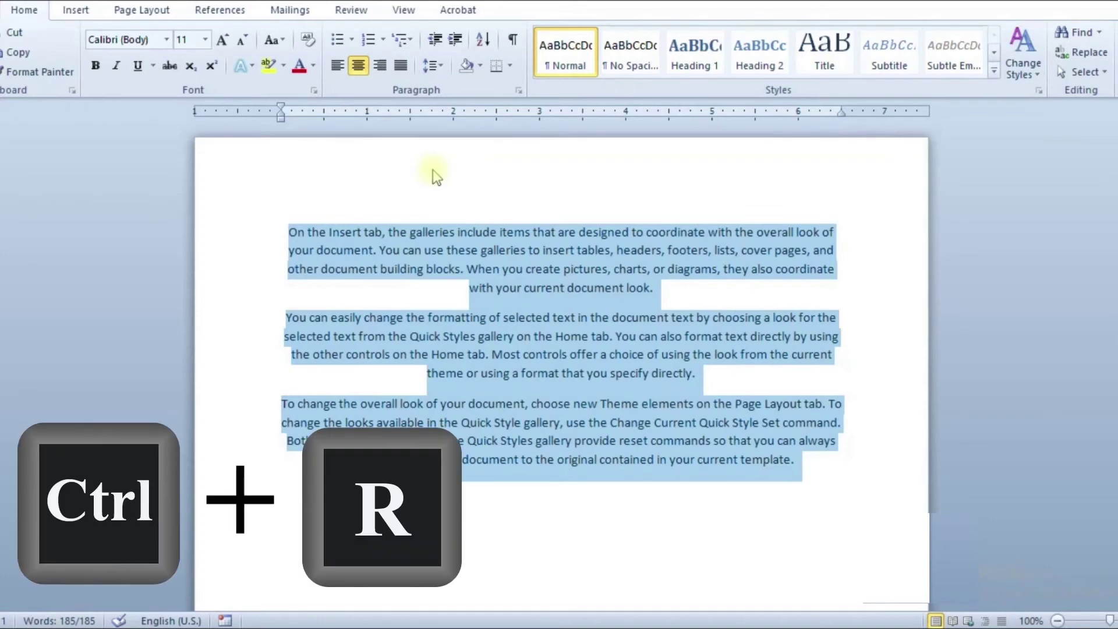
key(ctrl+r)
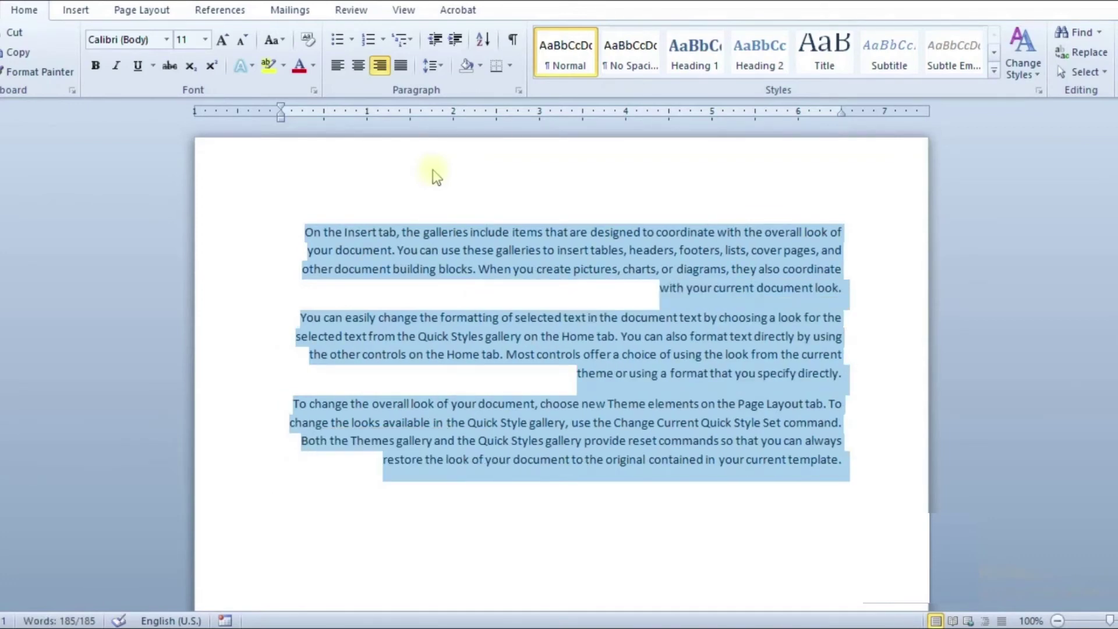
key(ctrl+j)
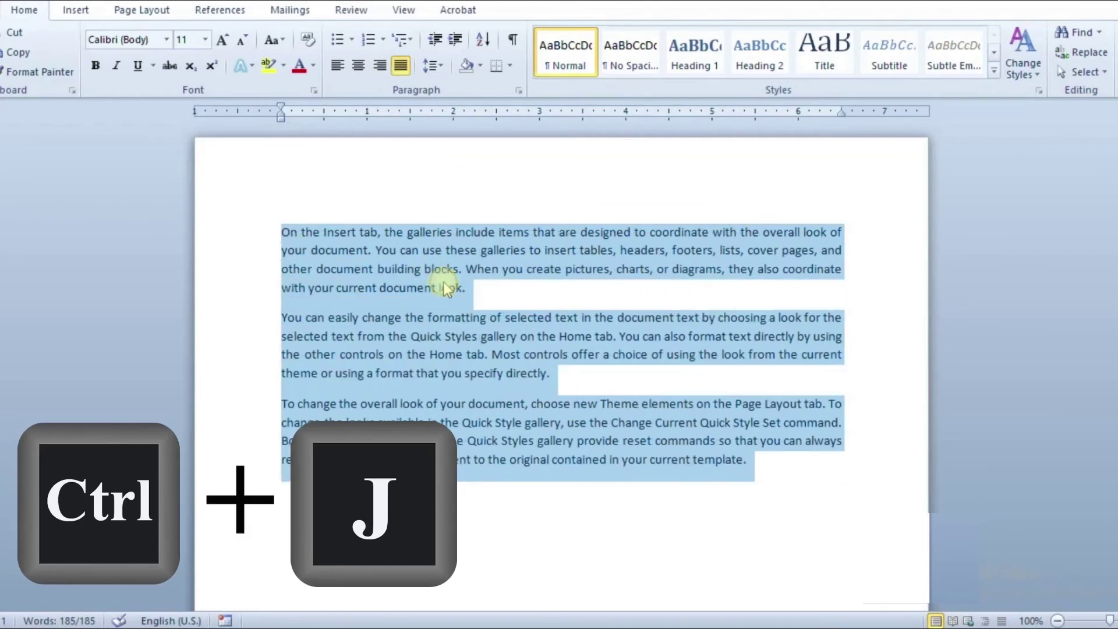
click(413, 286)
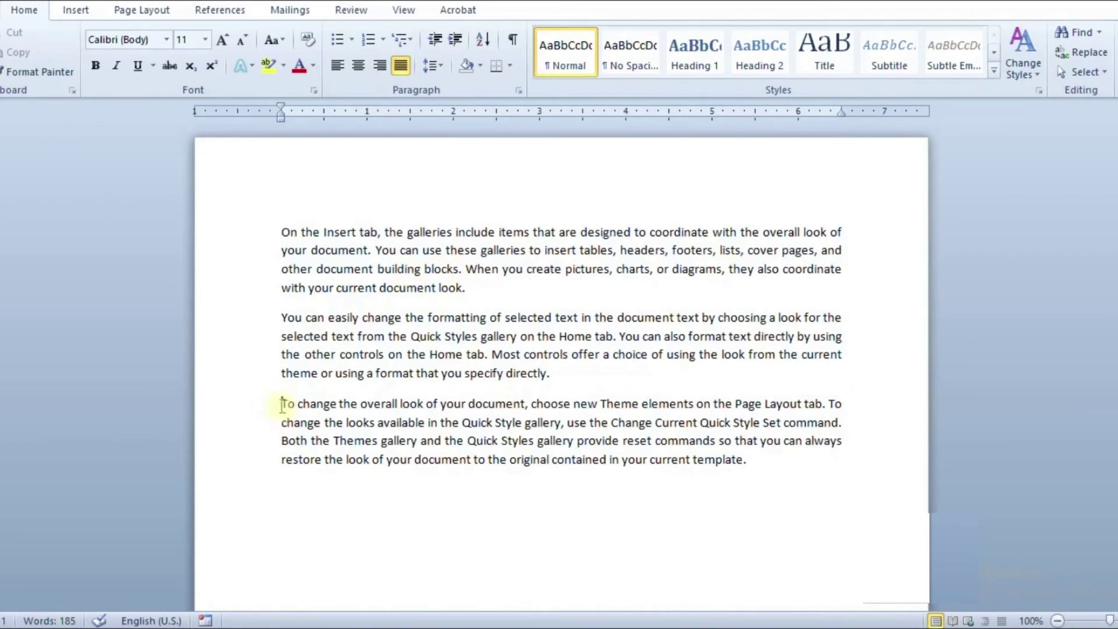
drag(282, 404, 732, 558)
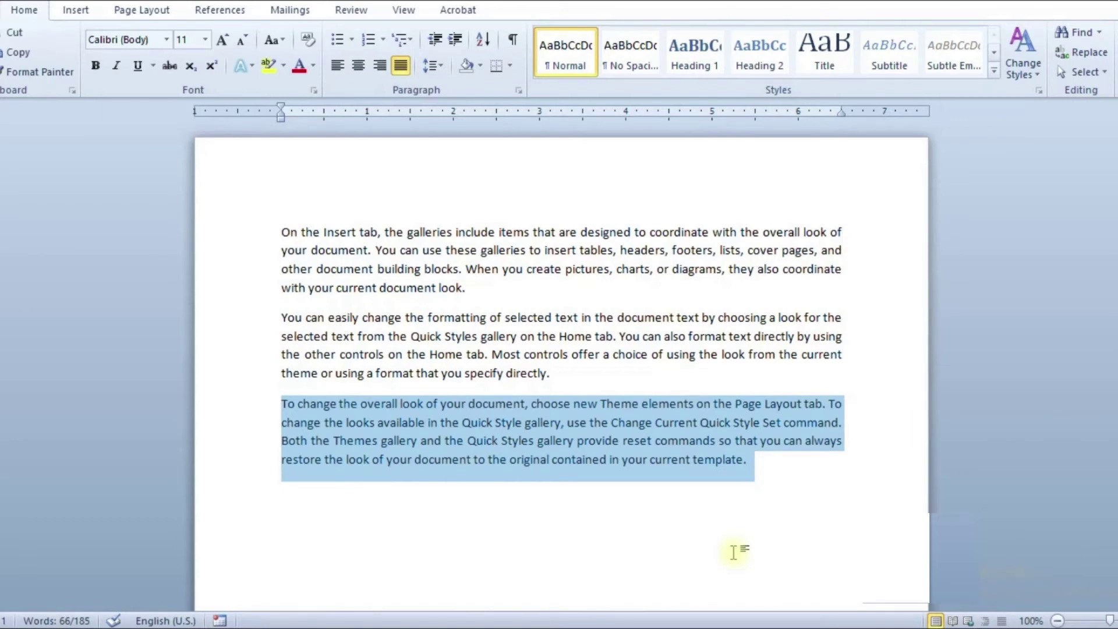
key(ctrl+x)
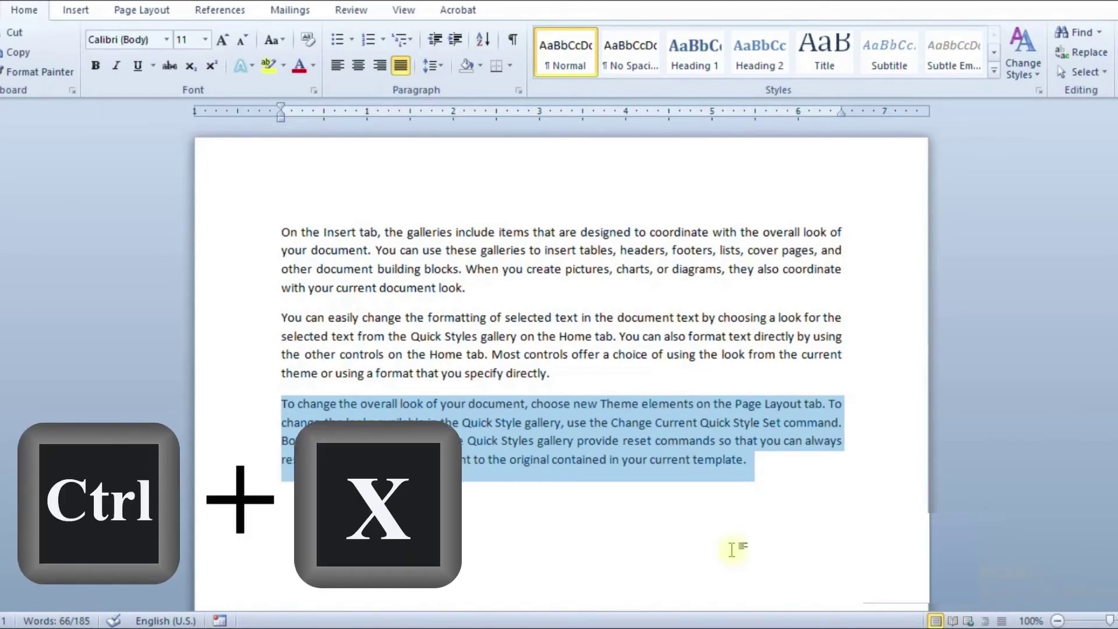
key(ctrl+x)
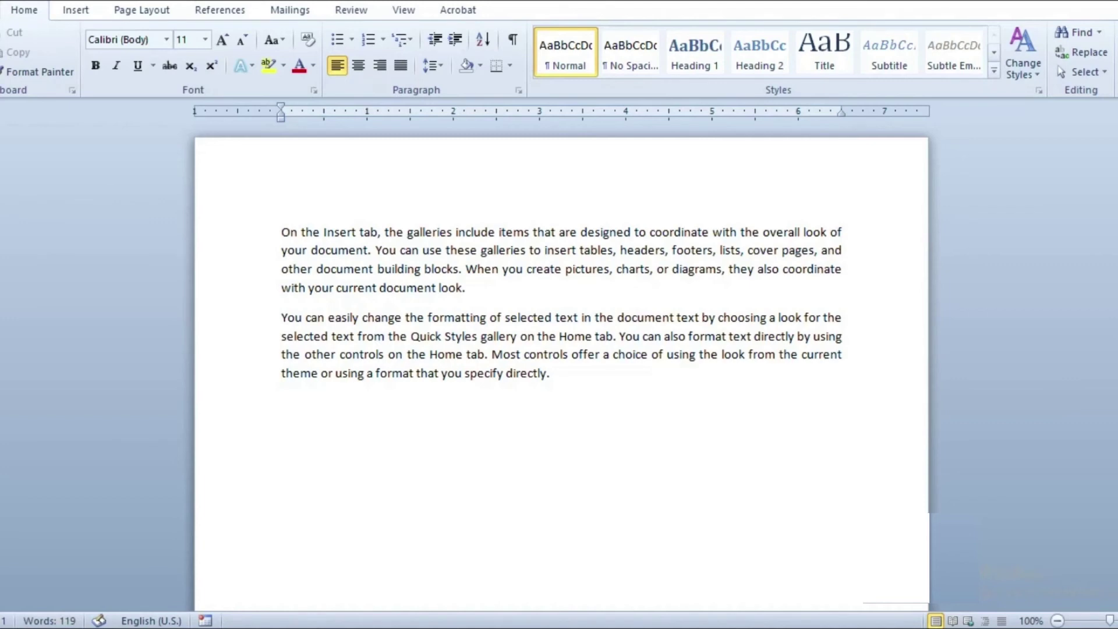
scroll(758, 483, down, 3)
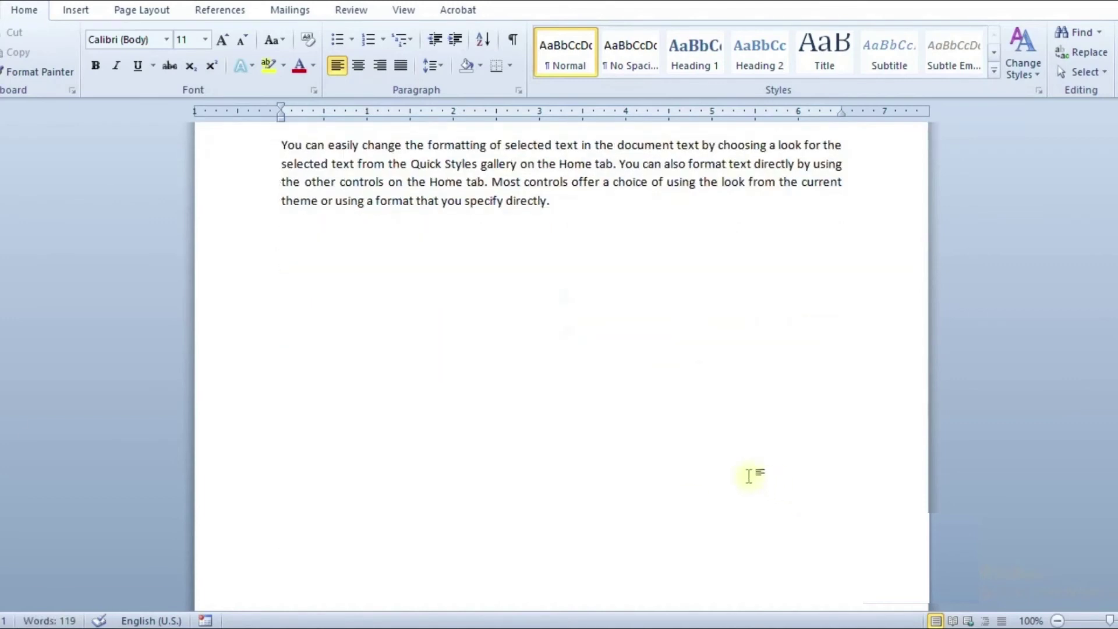
key(ctrl+v)
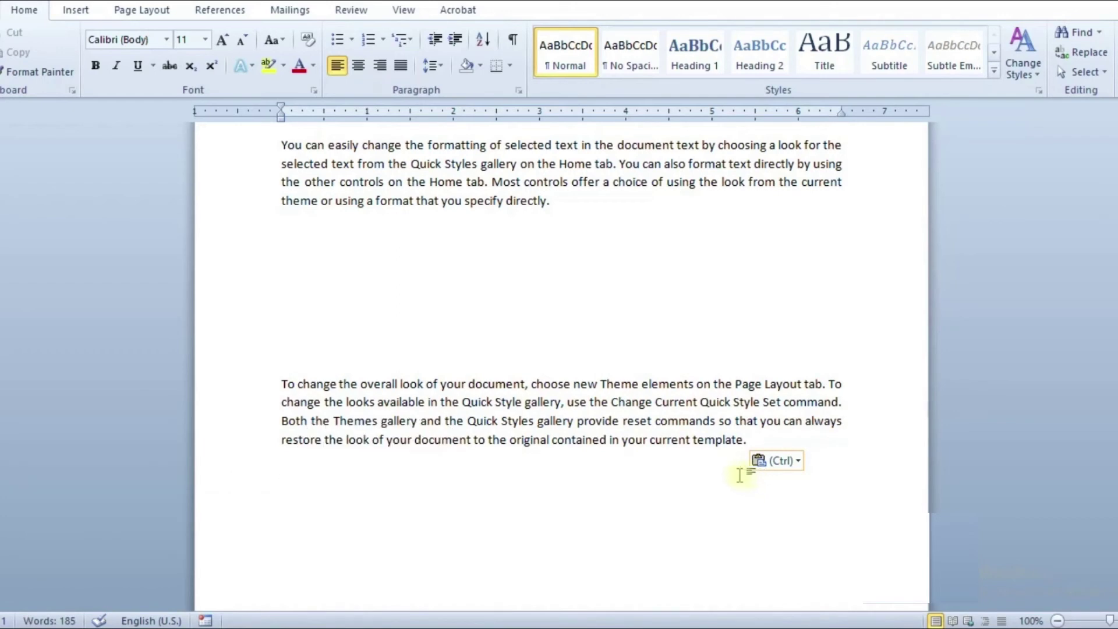
scroll(719, 458, up, 5)
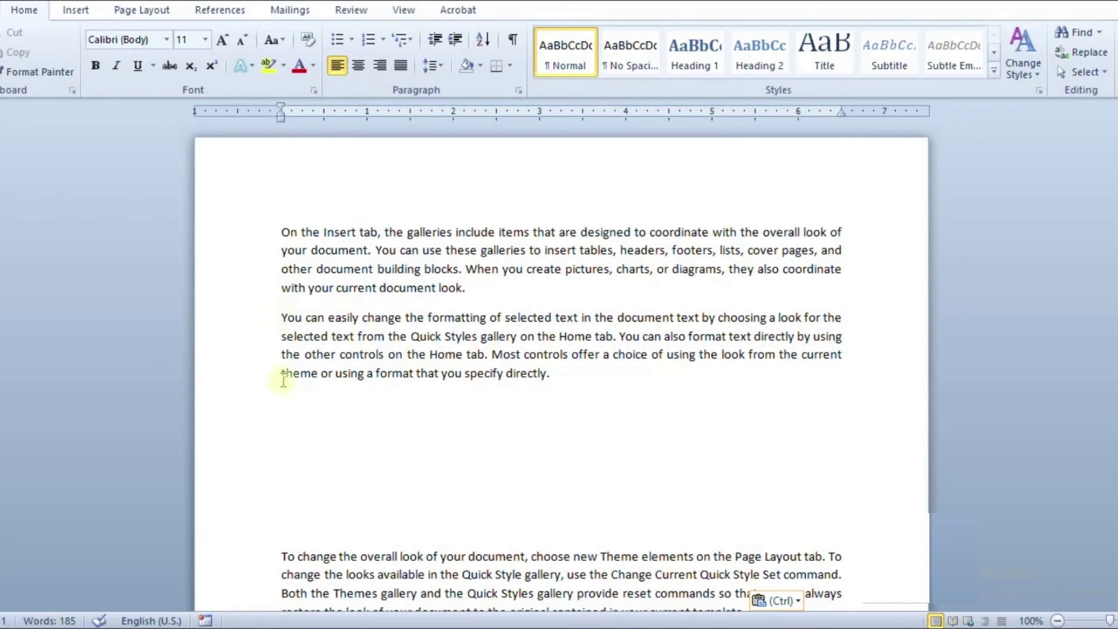
click(277, 310)
drag(282, 317, 668, 469)
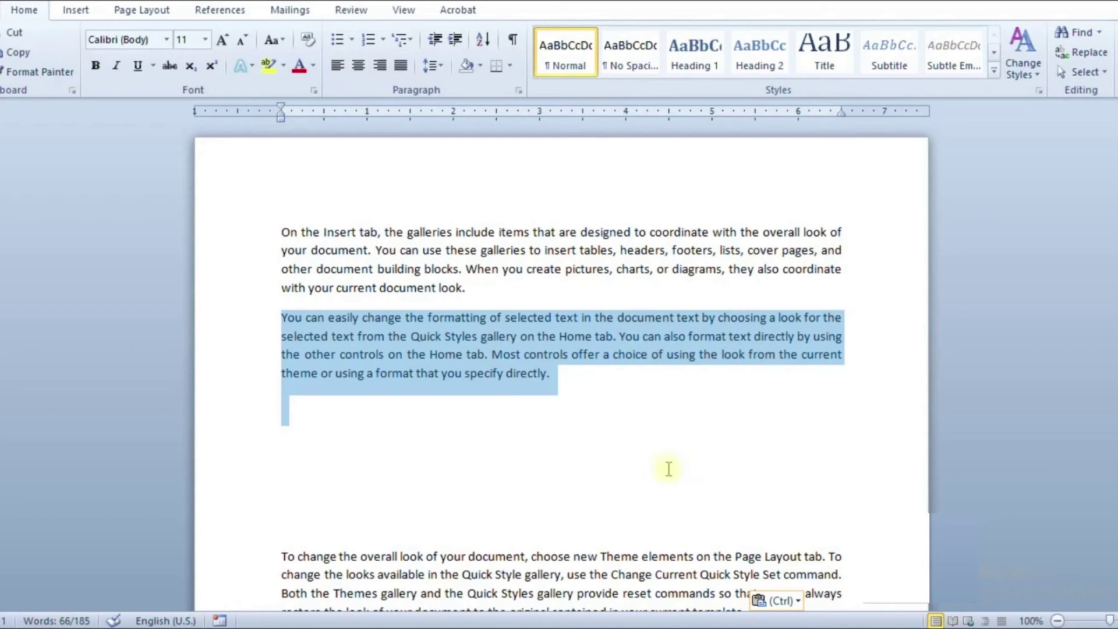
key(ctrl+c)
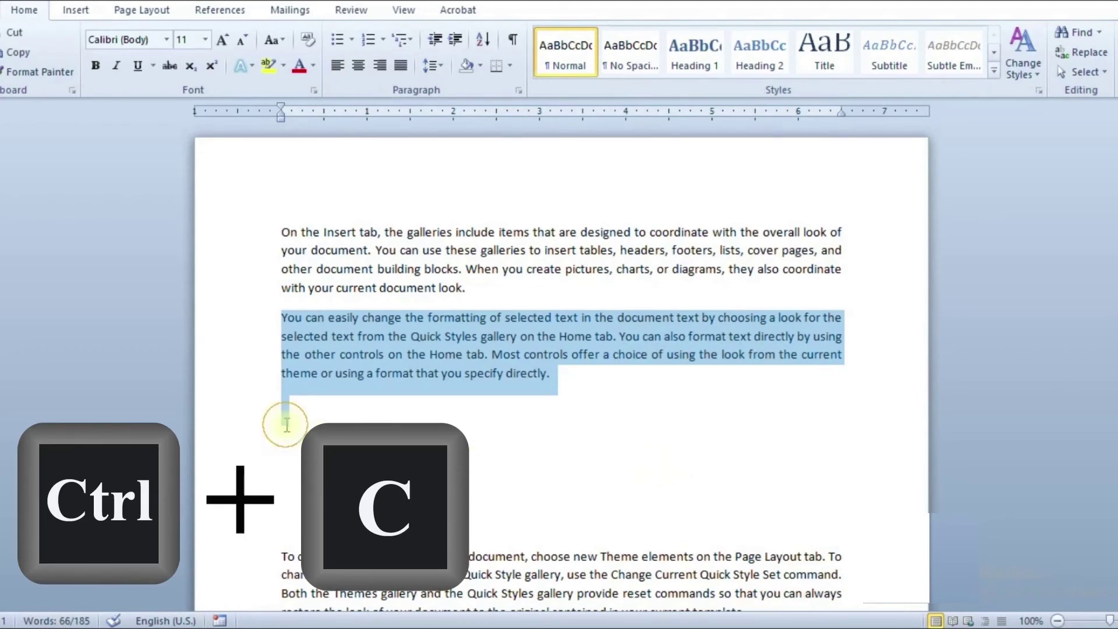
click(287, 424)
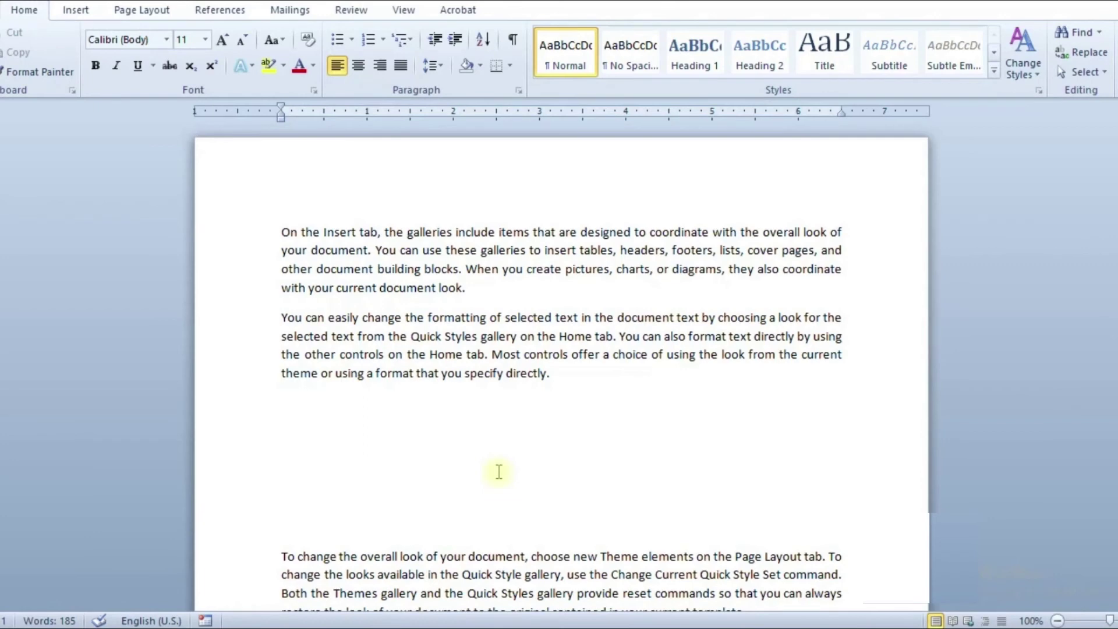
key(ctrl+v)
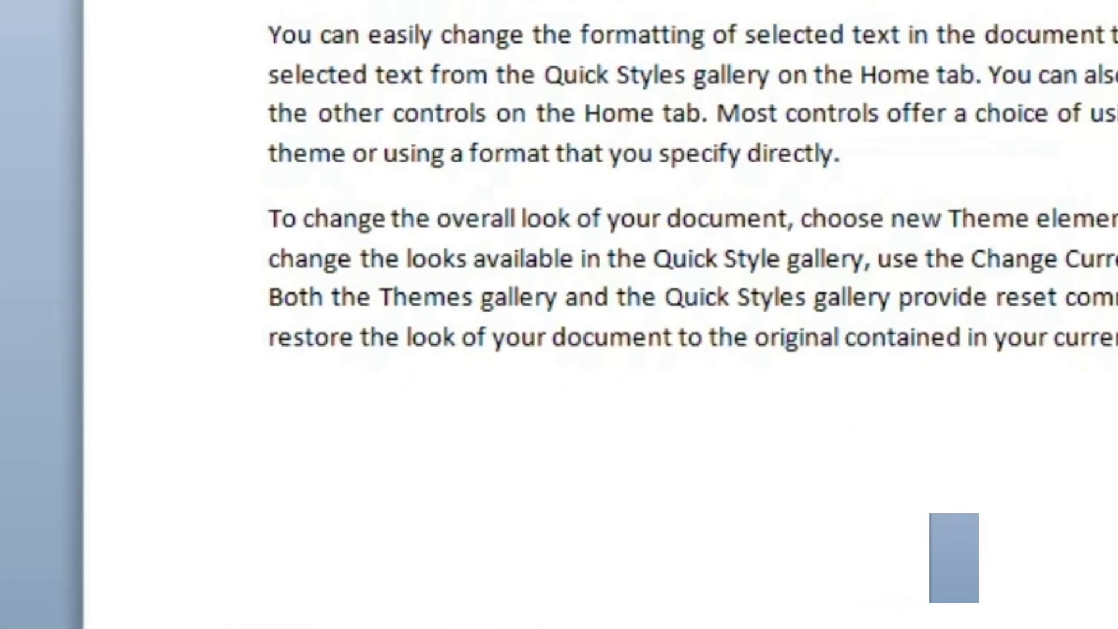
Step: Type (c) below the last paragraph so AutoCorrect turns it into ©
text(()
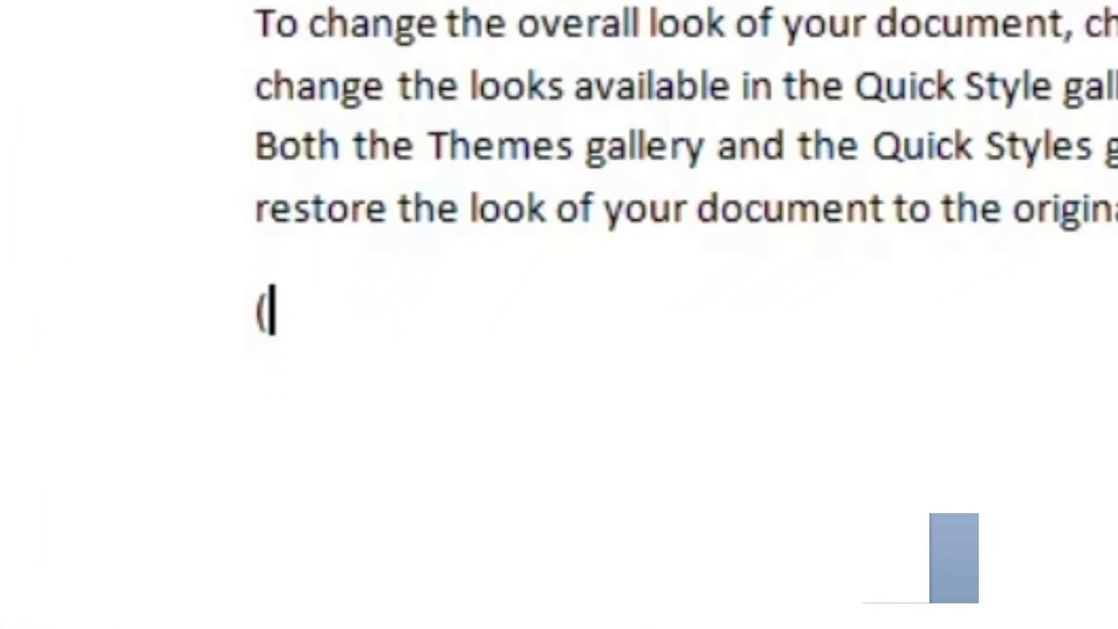
text(c)
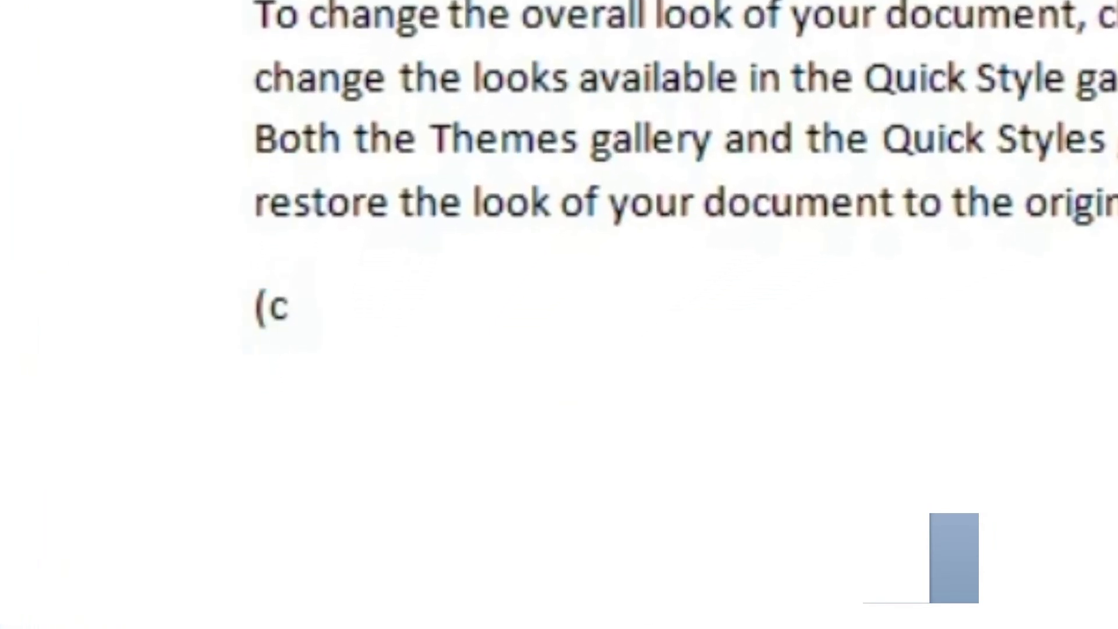
text())
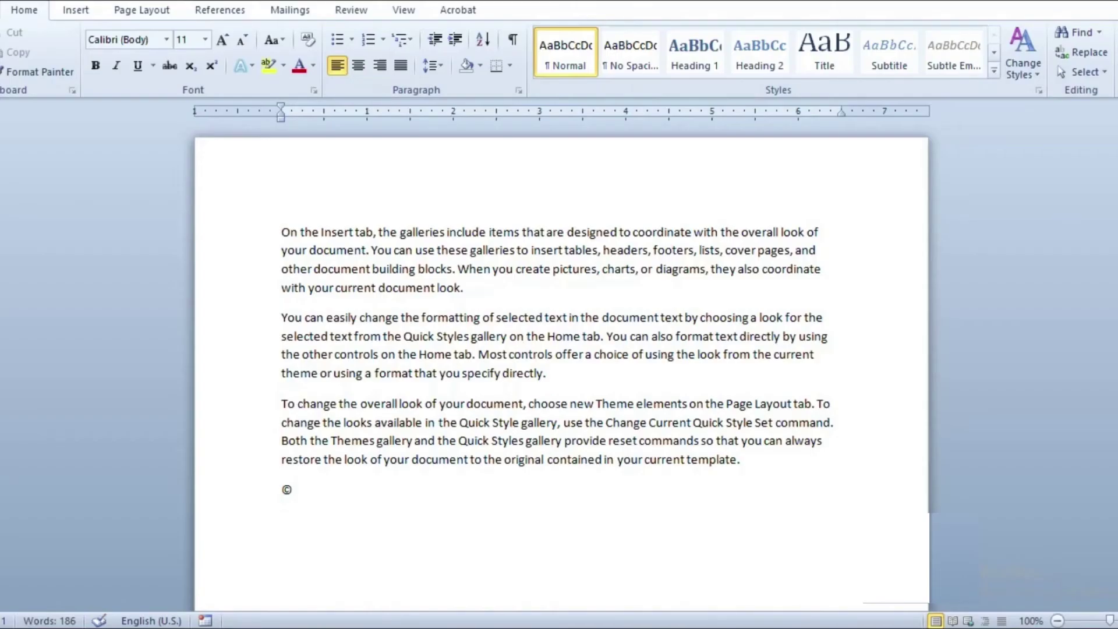
scroll(560, 373, down, 3)
scroll(761, 393, down, 2)
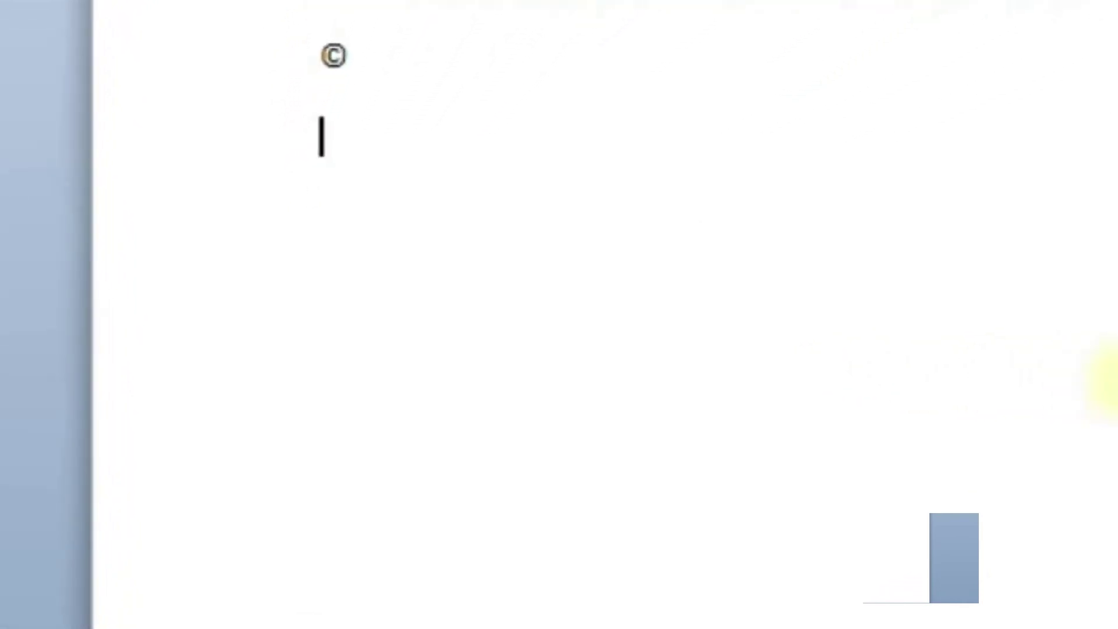
Step: Type Word and append the ™ symbol with Ctrl+Alt+T
text(Word)
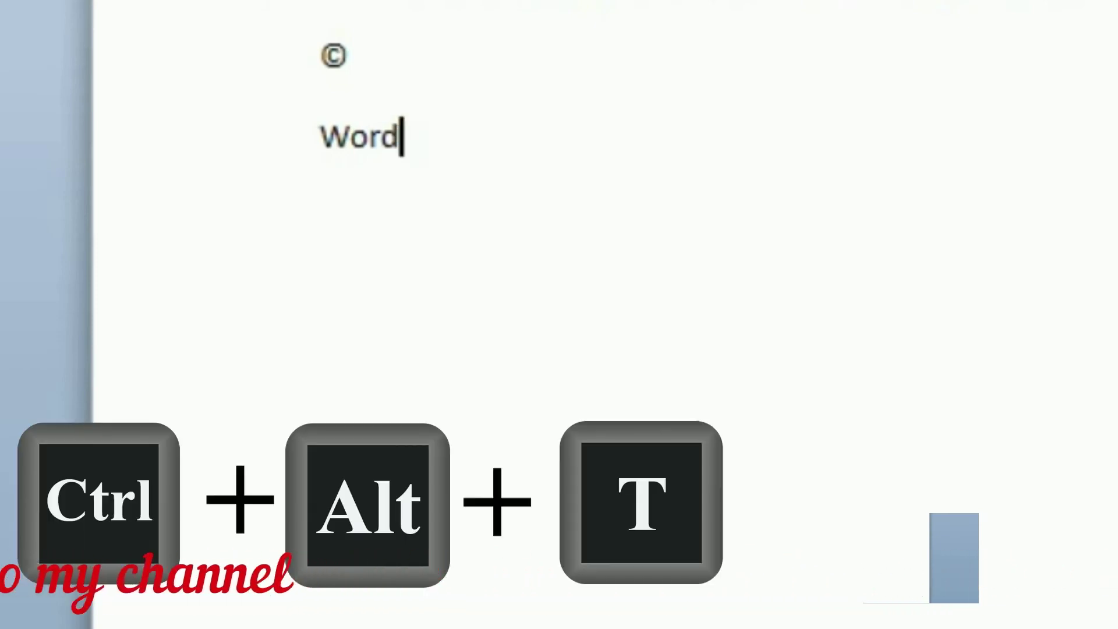
key(ctrl+alt+t)
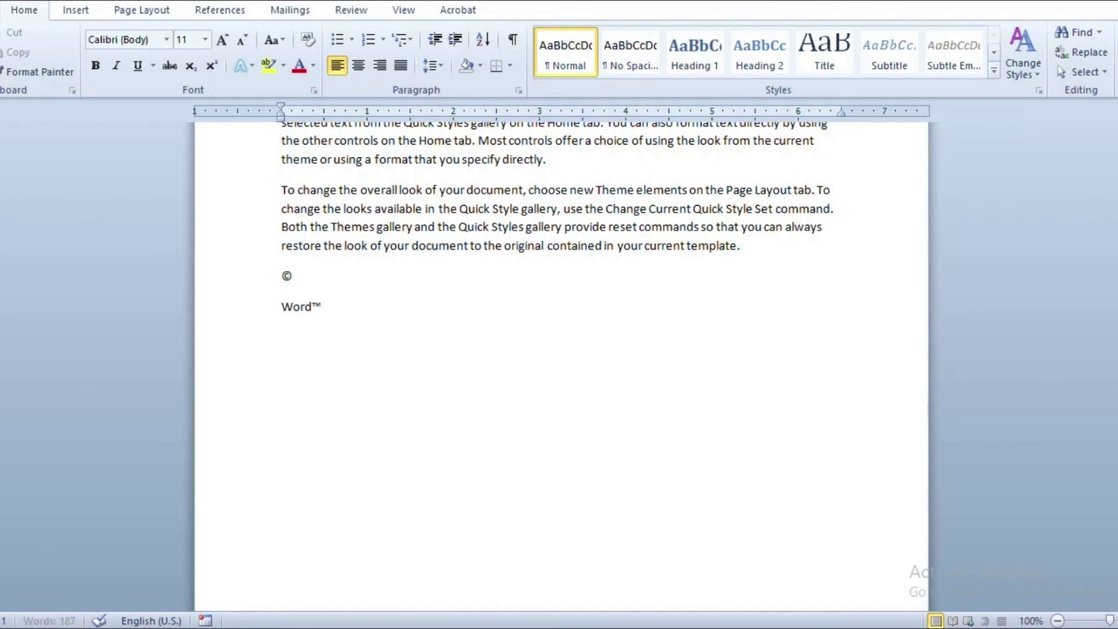
key(alt+shift+t)
Step: Insert the date 1/16/2021 on the line below the 6:53 PM time
key(alt+shift+d)
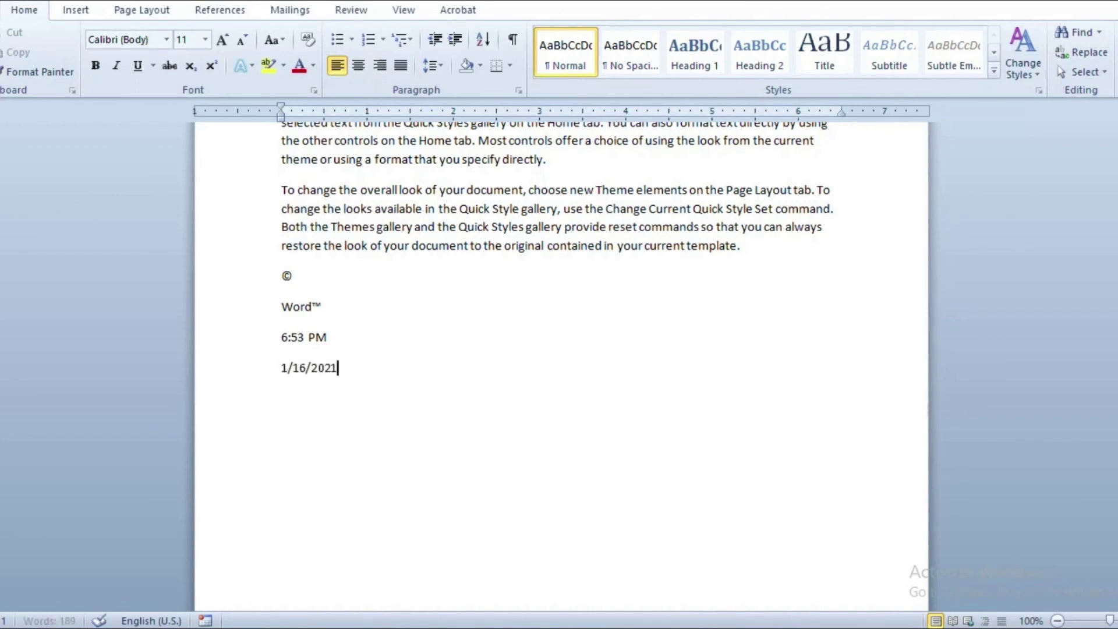